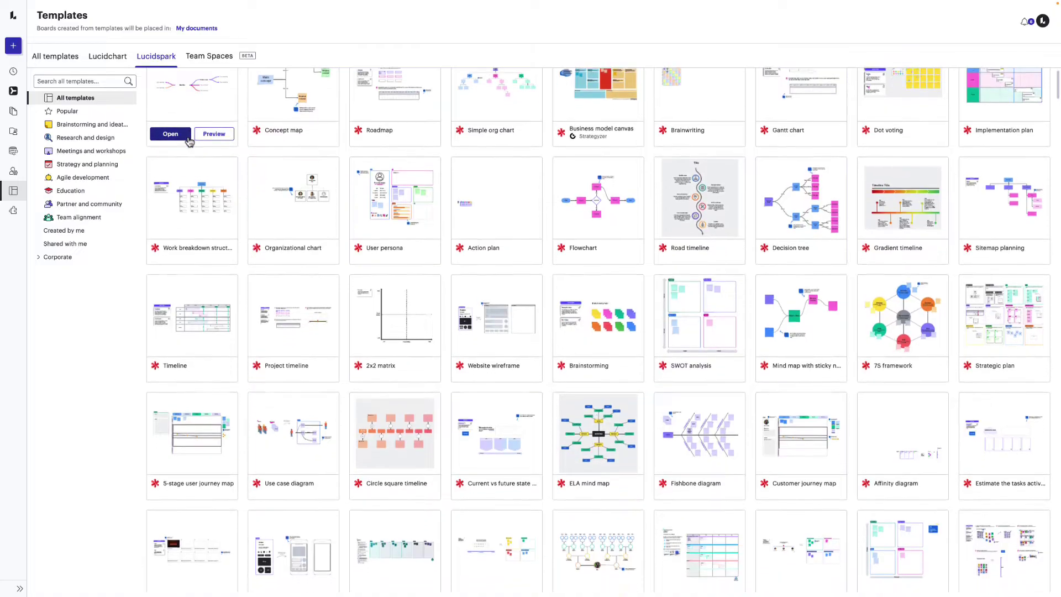
scroll(189, 141, down, 2)
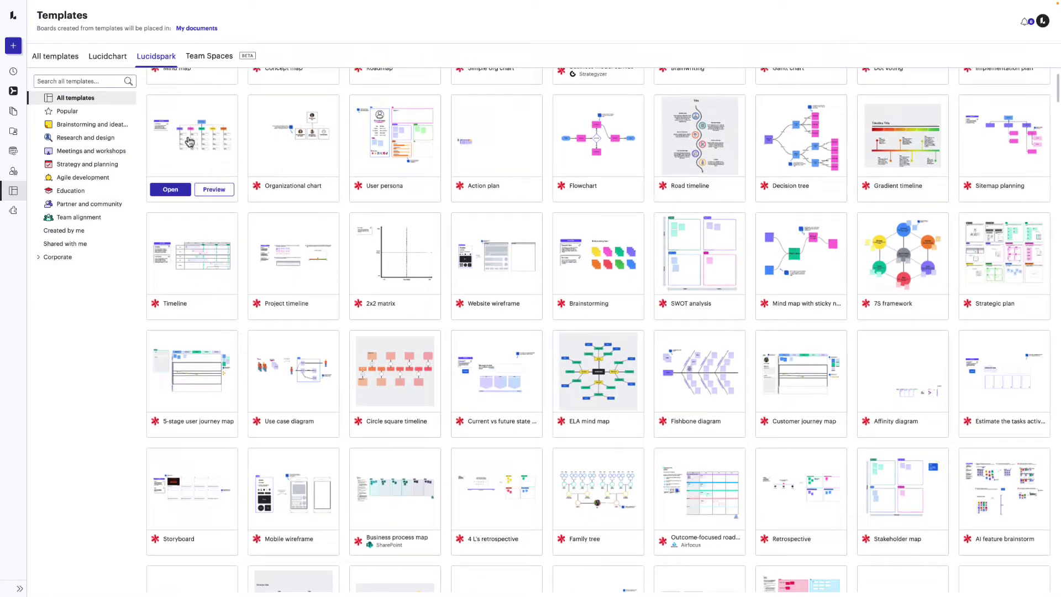
scroll(189, 141, down, 1)
scroll(189, 142, down, 1)
scroll(190, 141, down, 1)
scroll(189, 141, down, 1)
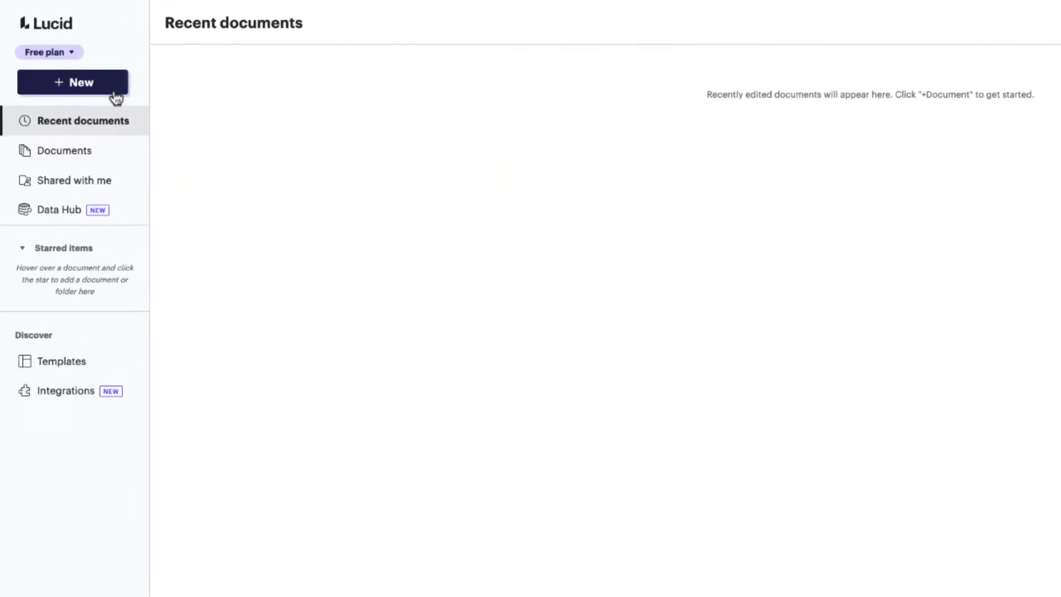
Choose + New > Lucidspark > Create from Template to reach the Templates gallery.
click(116, 91)
mouse_move(67, 158)
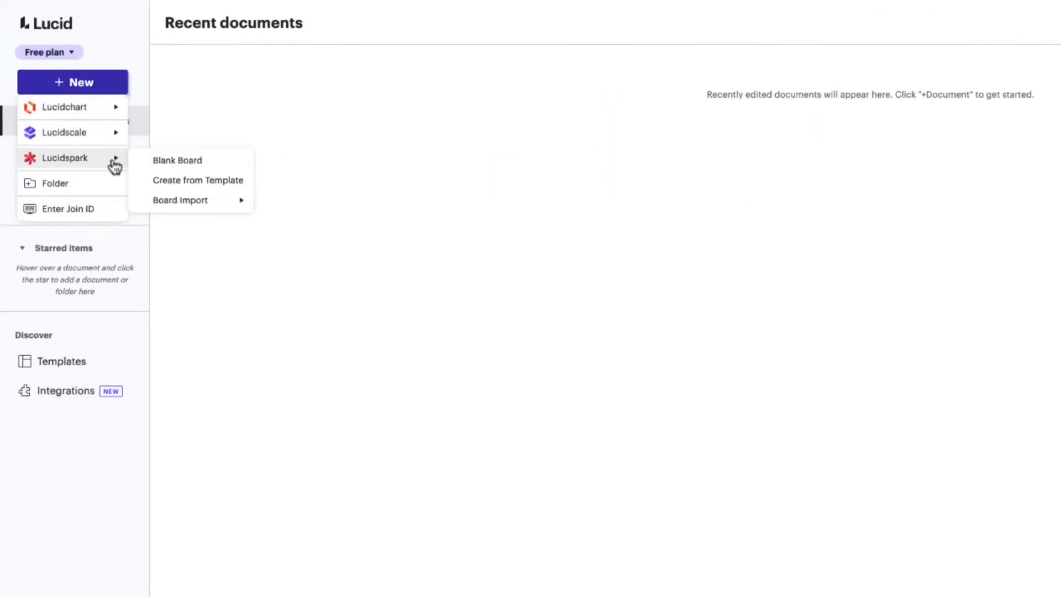
click(192, 182)
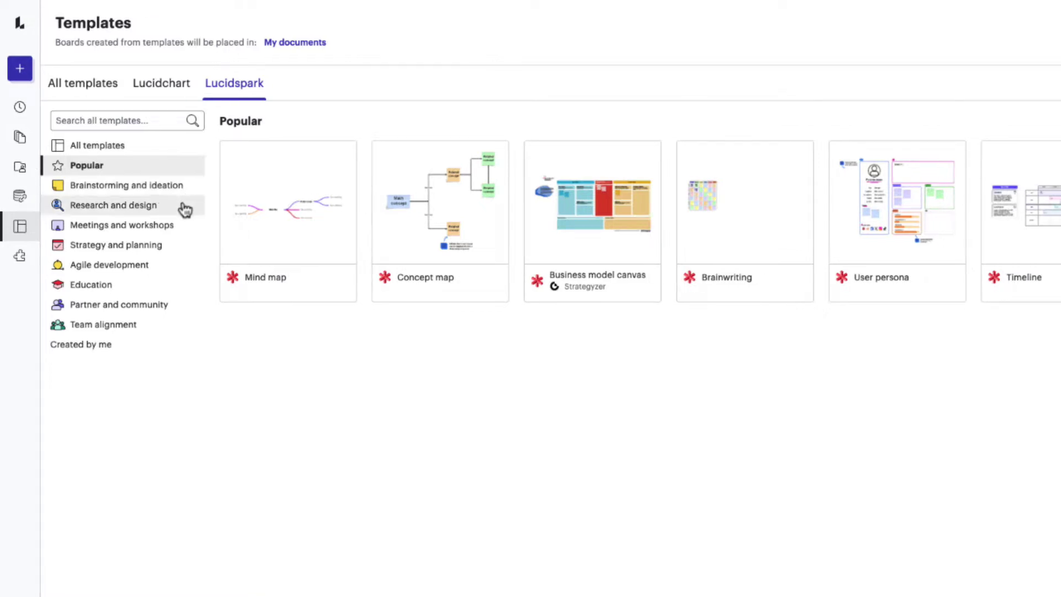
Search templates for 'sprint retro' and open the 4 L's retrospective as a board.
click(114, 121)
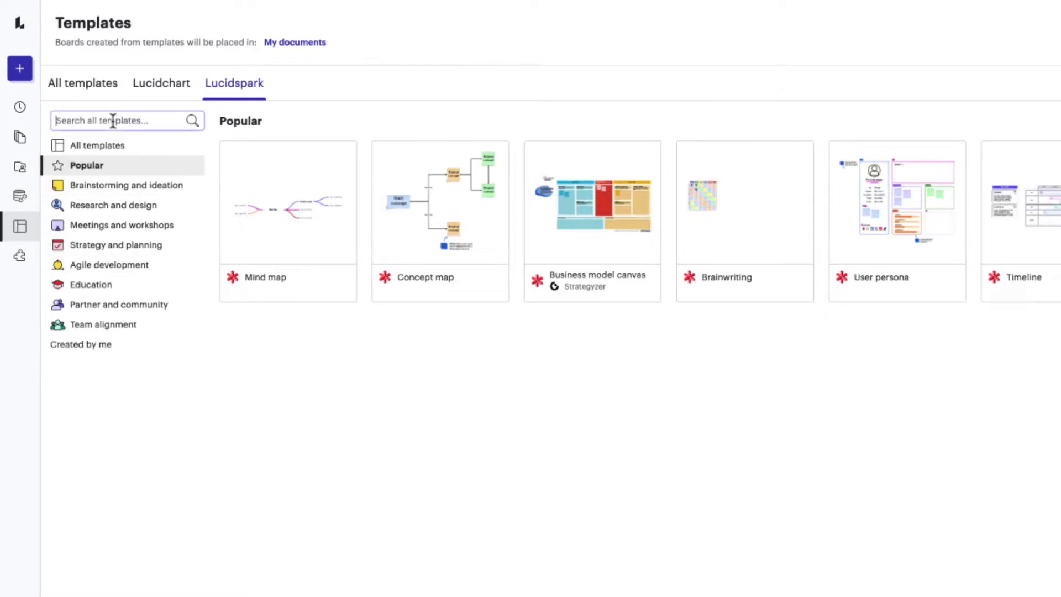
text(sprint retro)
key(Return)
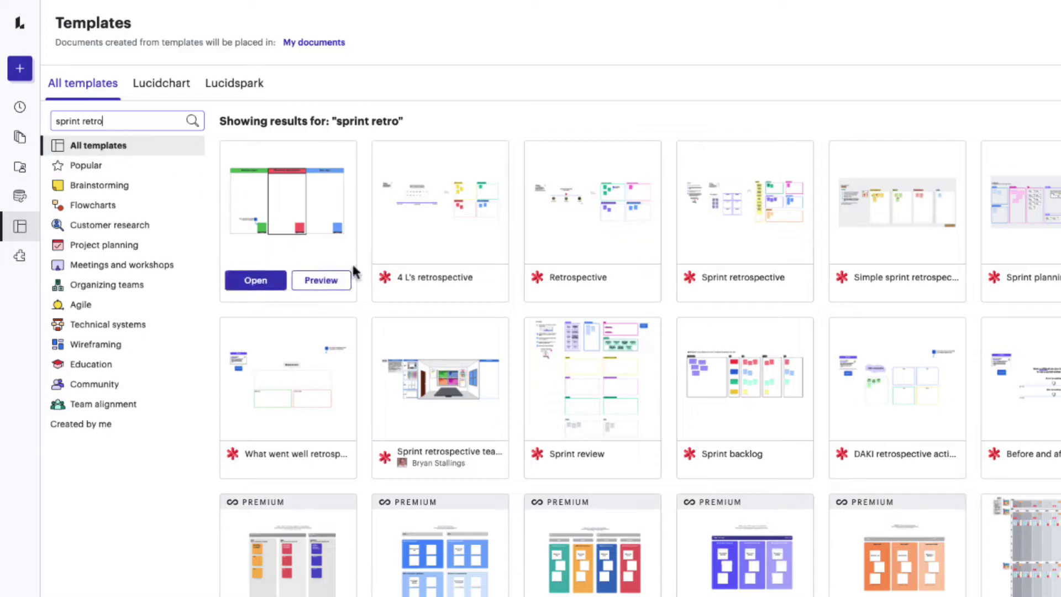
mouse_move(439, 220)
click(398, 287)
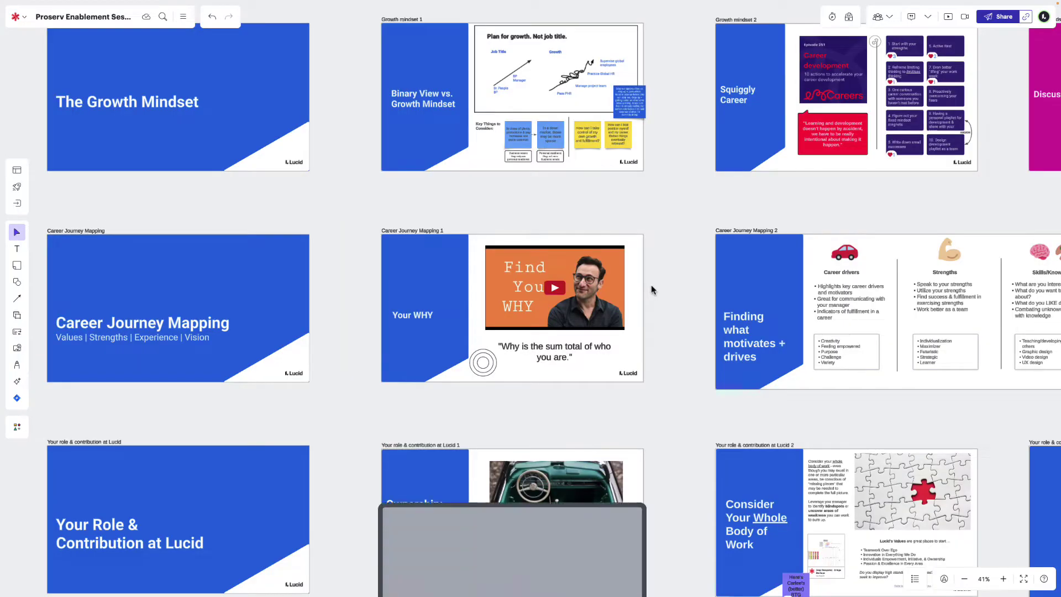
scroll(651, 285, right, 8)
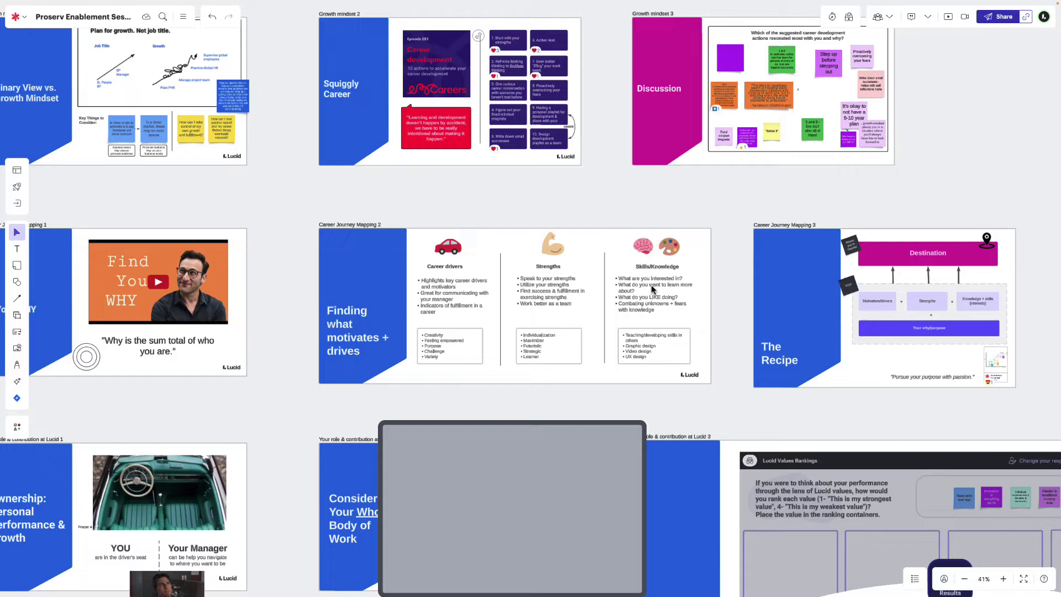
scroll(651, 284, up, 6)
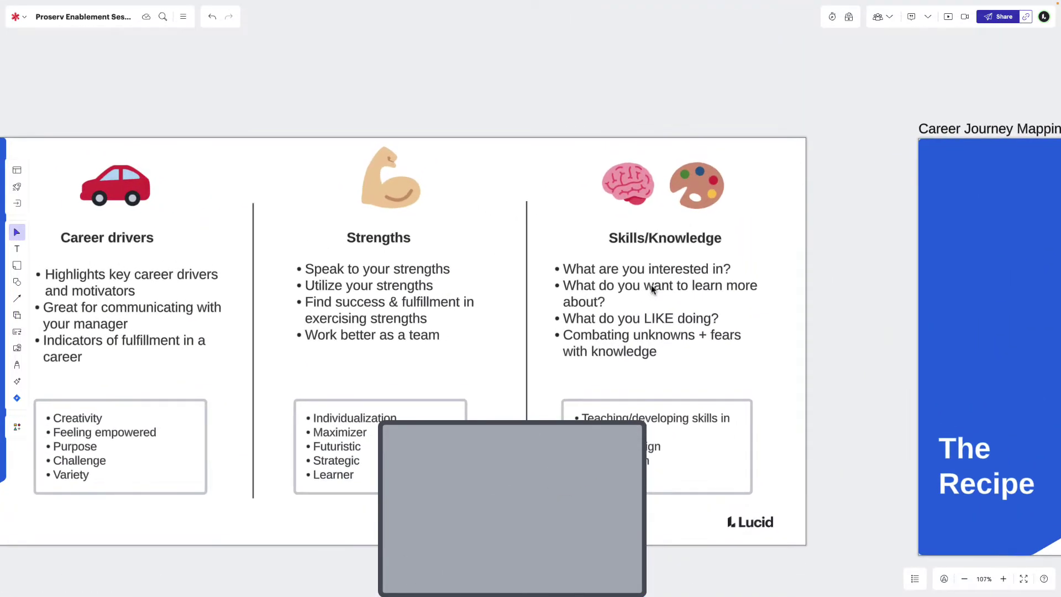
scroll(651, 285, down, 6)
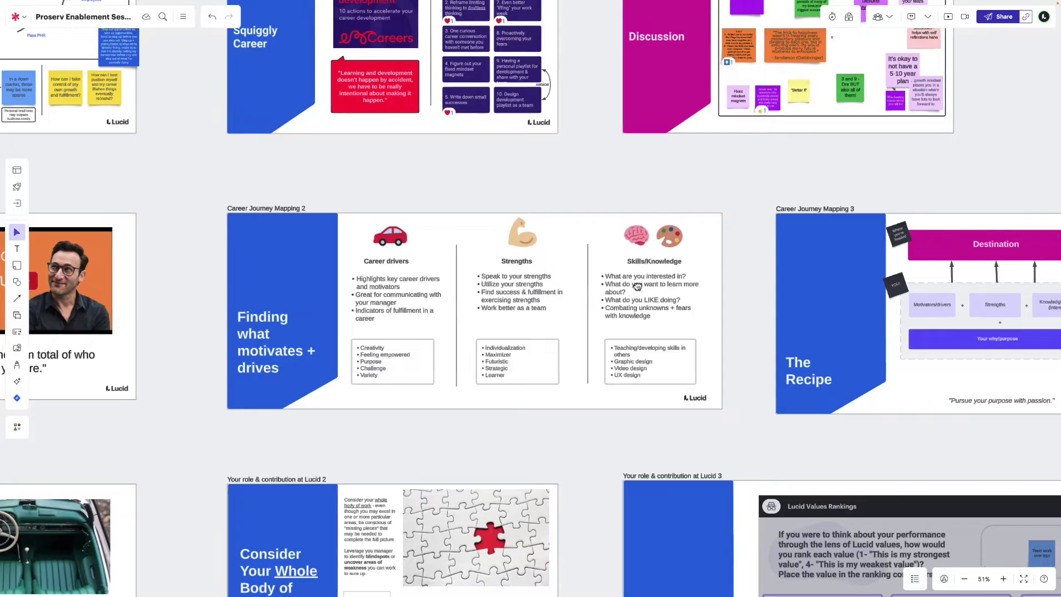
Pan across the enablement slides, then use Zoom to content to fit them all.
drag(651, 285, 219, 263)
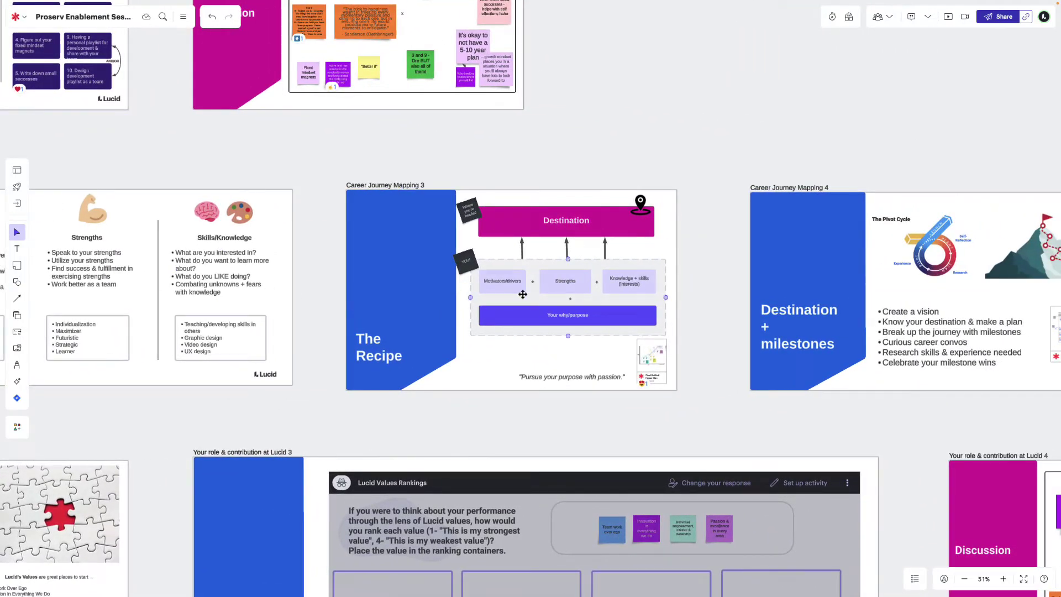
scroll(533, 286, up, 8)
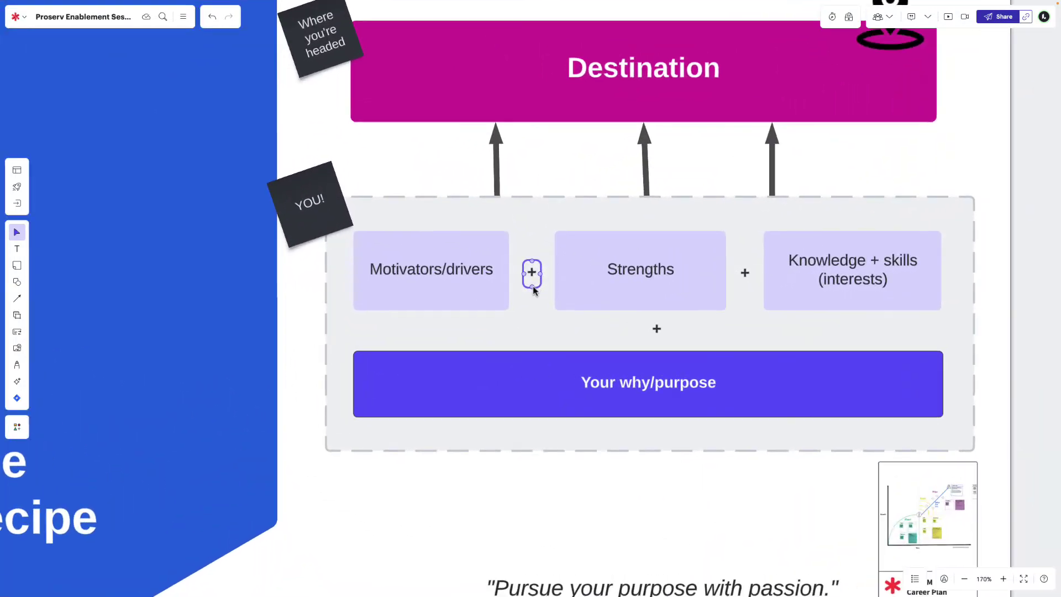
scroll(532, 285, down, 8)
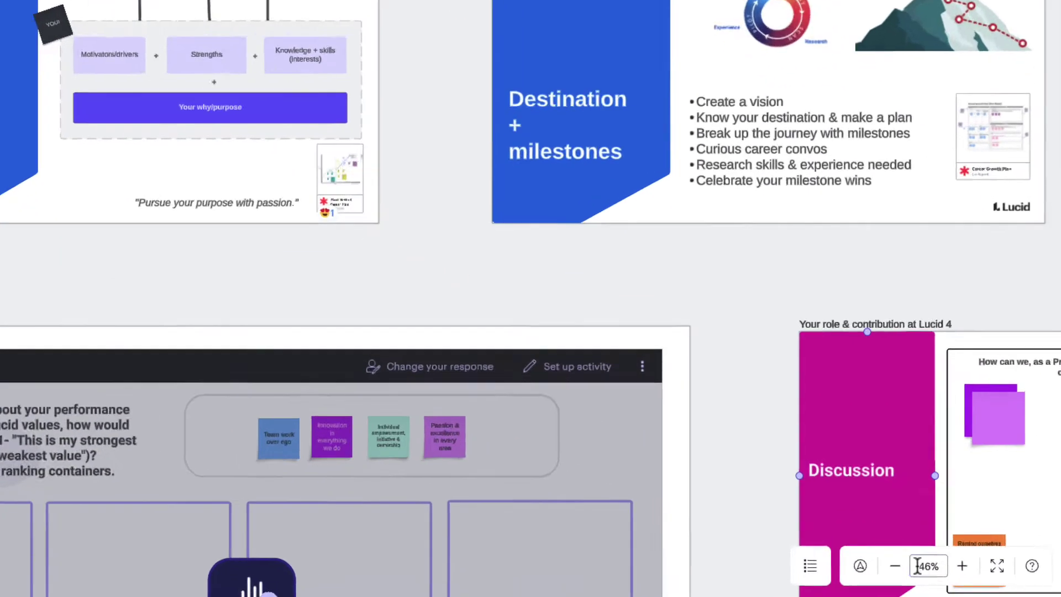
click(983, 578)
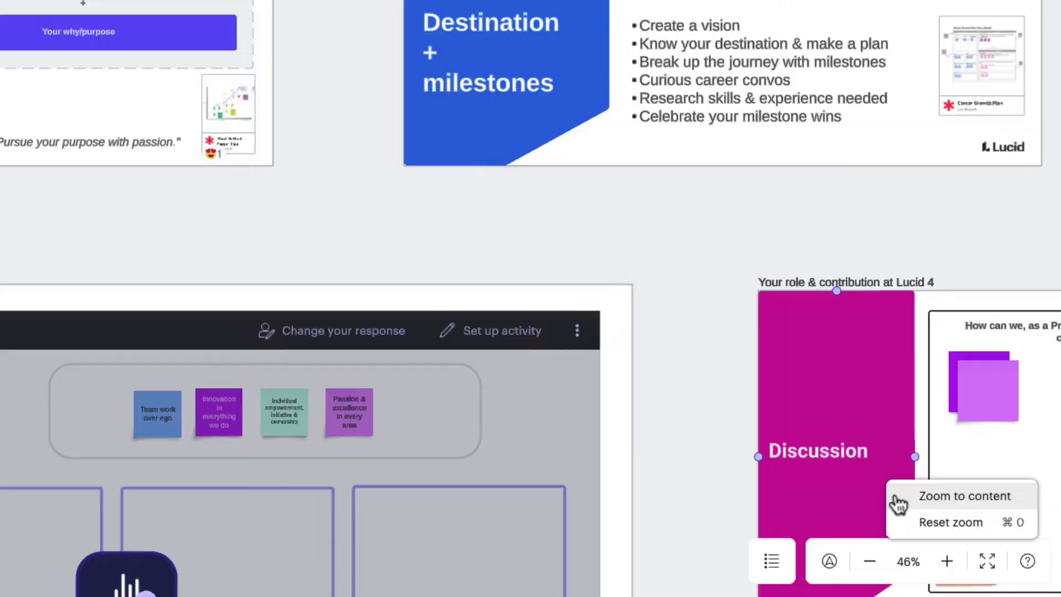
click(912, 495)
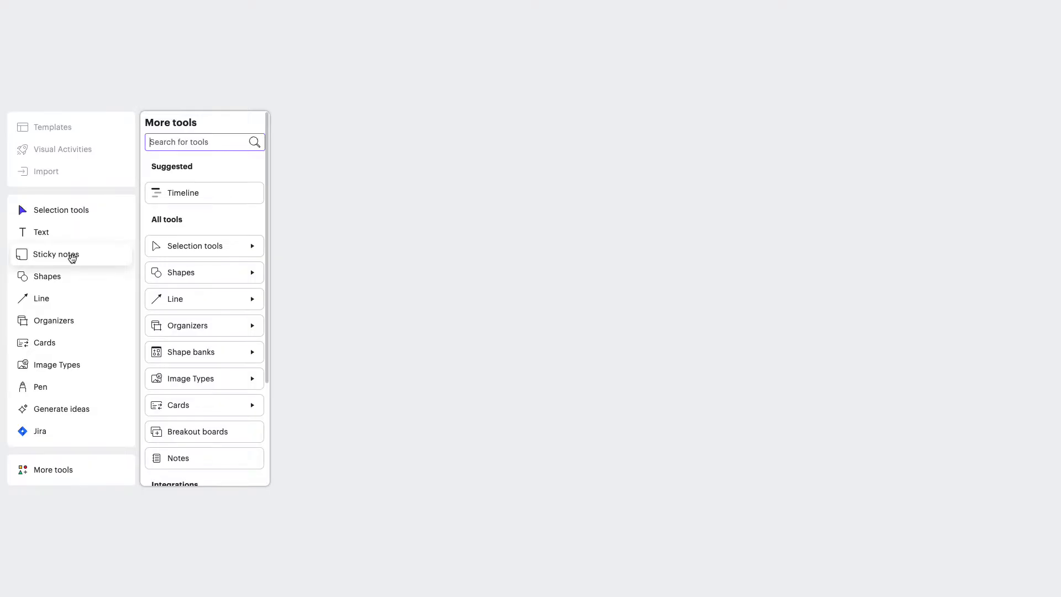
Add three sticky notes: Idea 1, Idea 2 and Idea 3.
click(29, 258)
text(Idea 1)
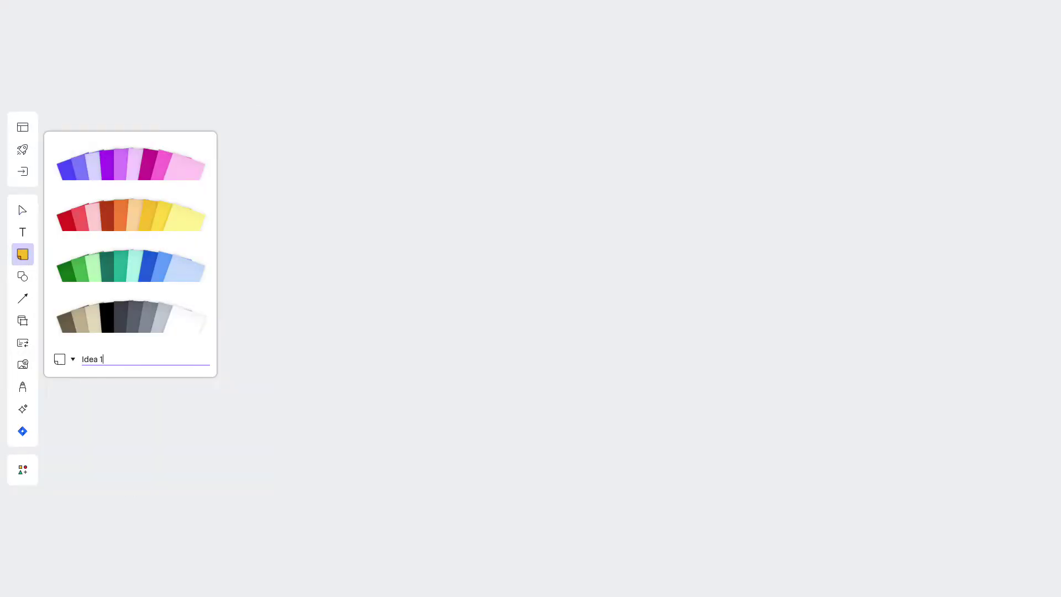
key(Return)
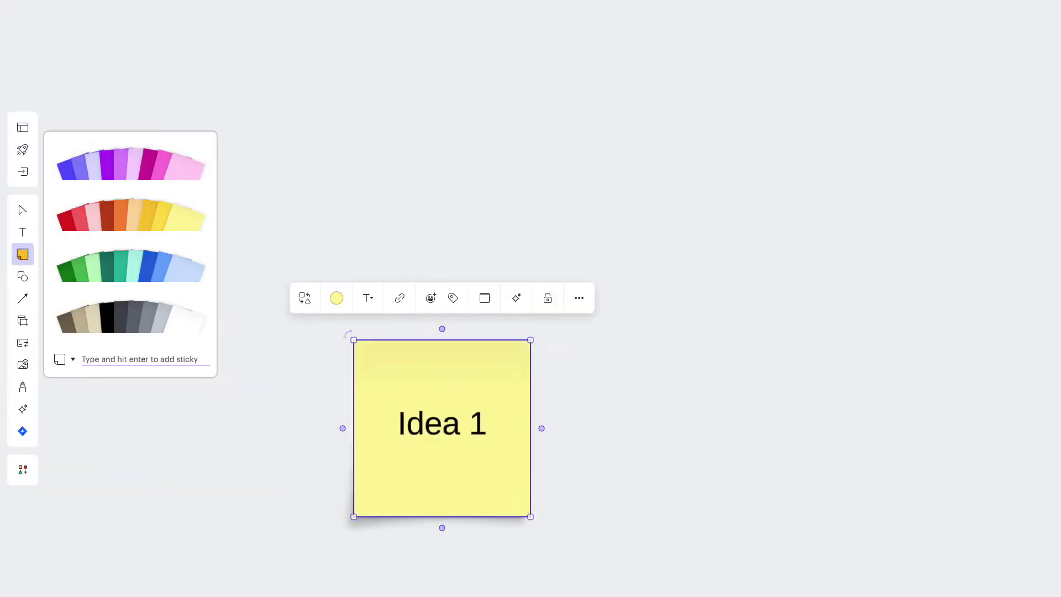
text(Idea 2)
key(Return)
text(Idea 3)
key(Return)
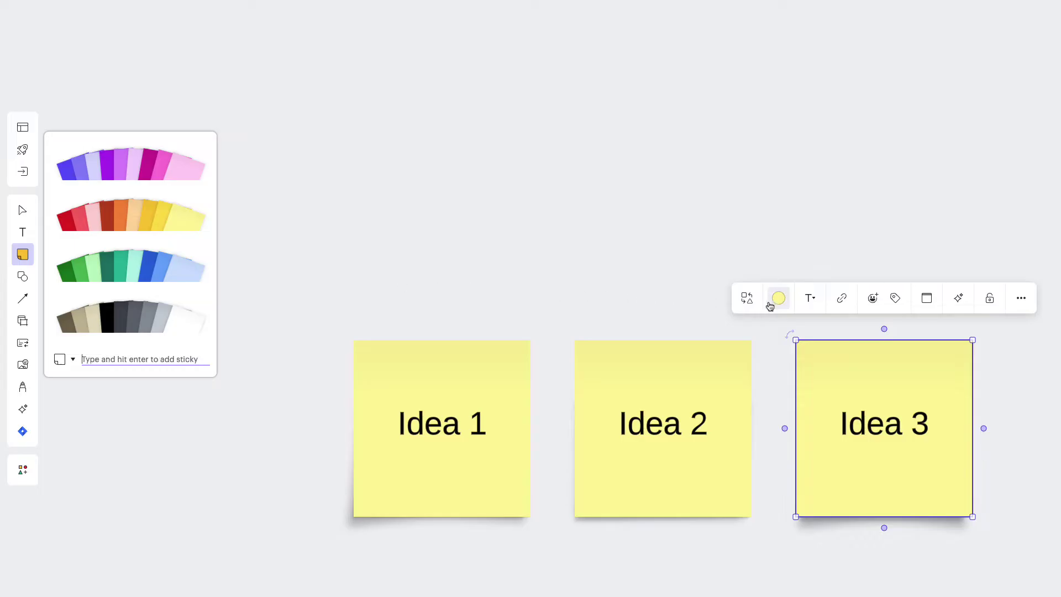
Make Idea 3 blue and bold, and tag it 'Best idea!'.
click(778, 298)
click(777, 373)
click(778, 439)
click(763, 481)
click(780, 479)
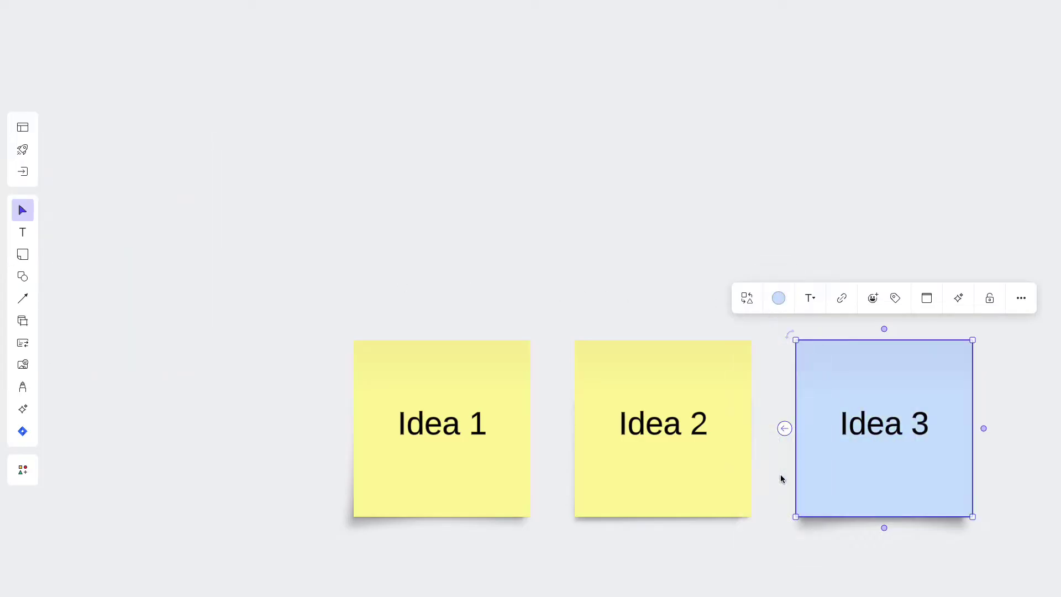
click(809, 298)
click(700, 333)
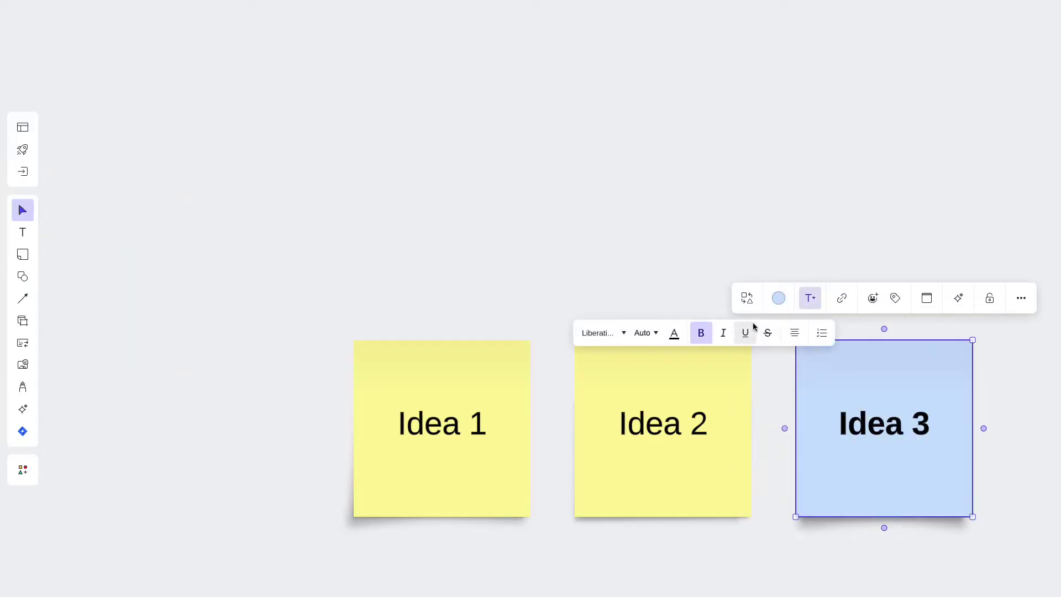
click(895, 299)
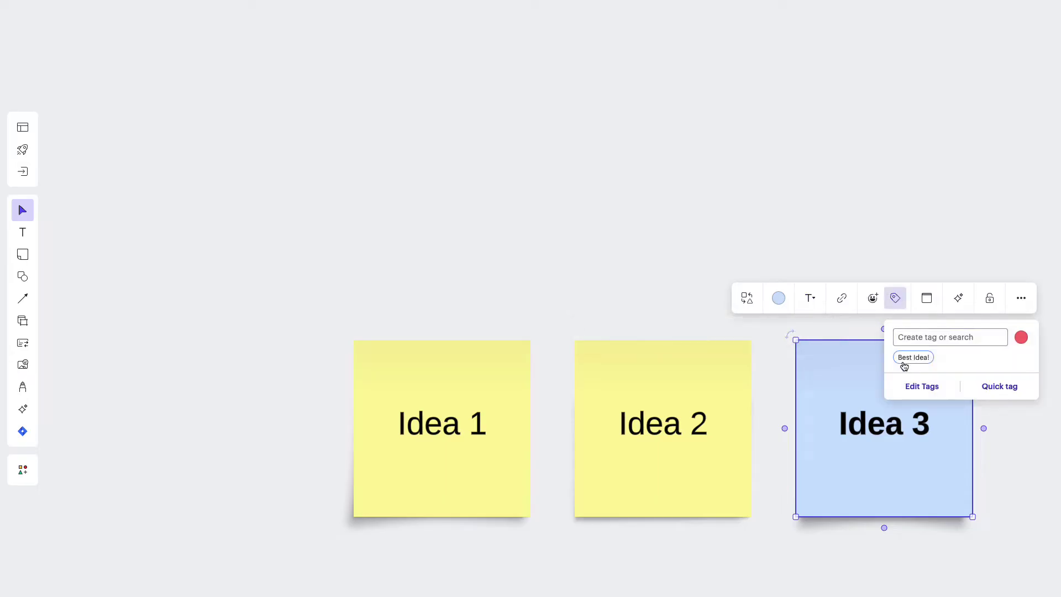
click(762, 326)
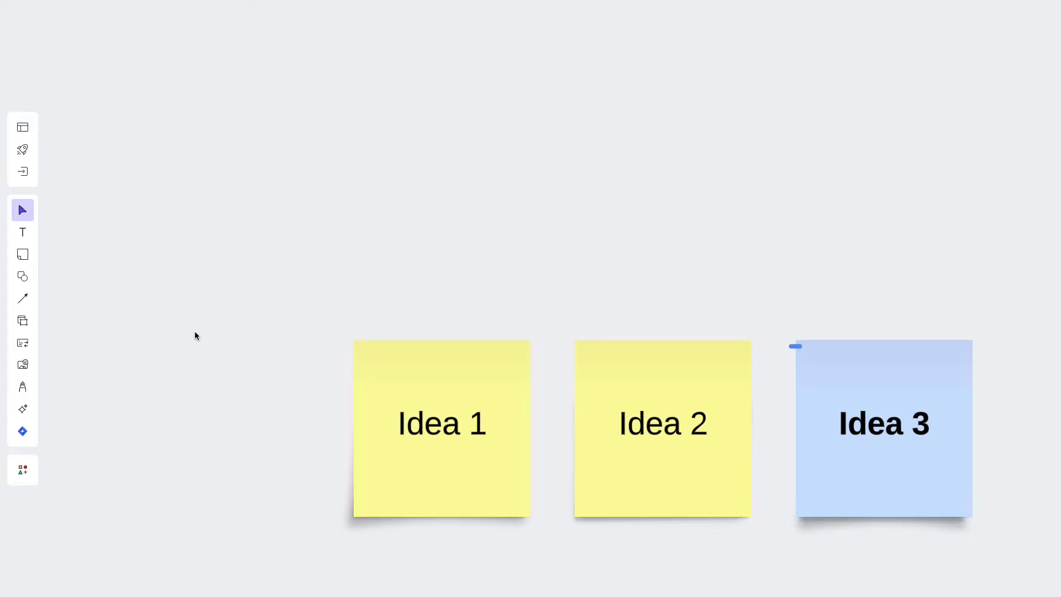
Draw a frame around the three idea notes and retitle it 'Ideas'.
click(22, 321)
click(79, 263)
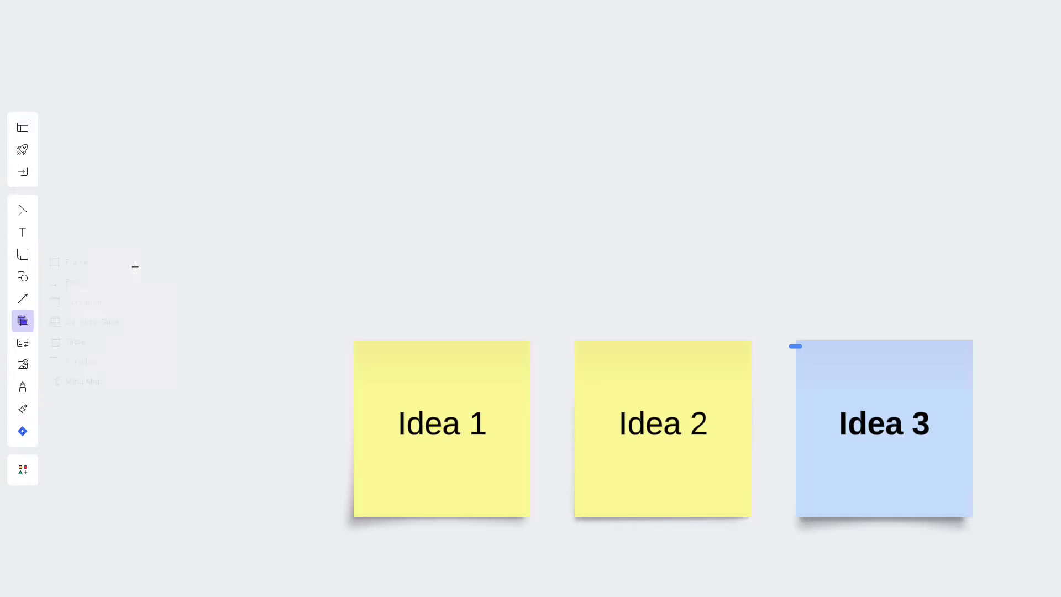
drag(293, 289, 774, 498)
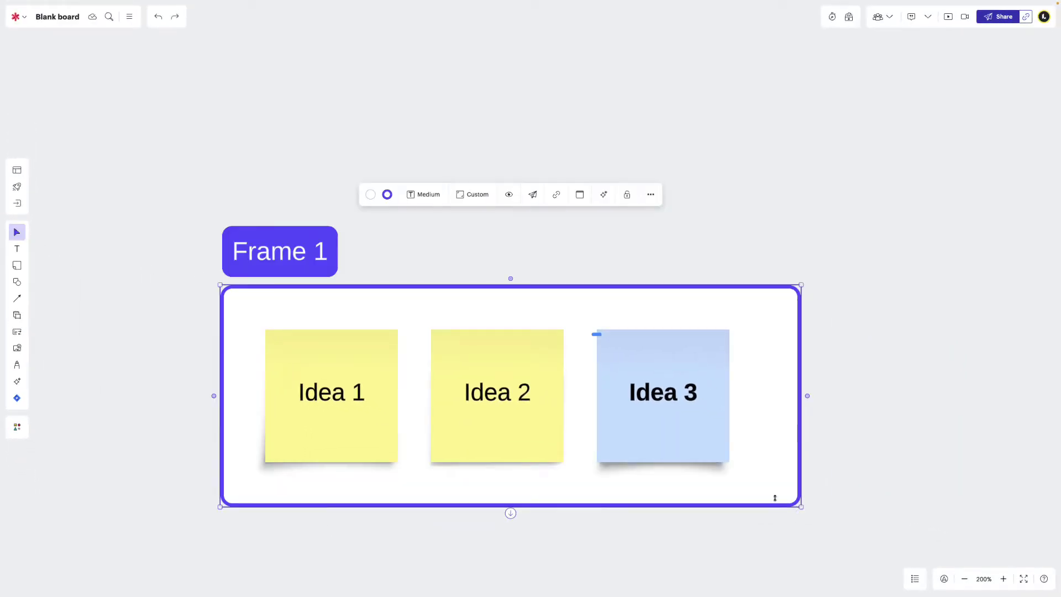
double_click(279, 252)
text(Ideas)
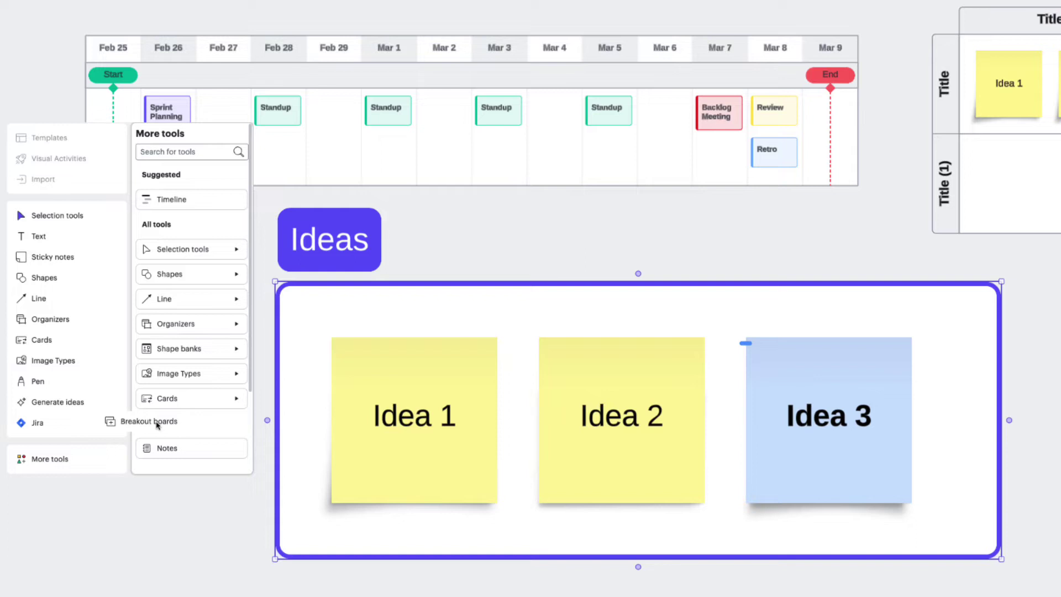
Pin Breakout boards to the left toolbar and move Generate ideas below it.
mouse_move(185, 423)
mouse_down()
mouse_move(66, 425)
mouse_move(177, 402)
mouse_up()
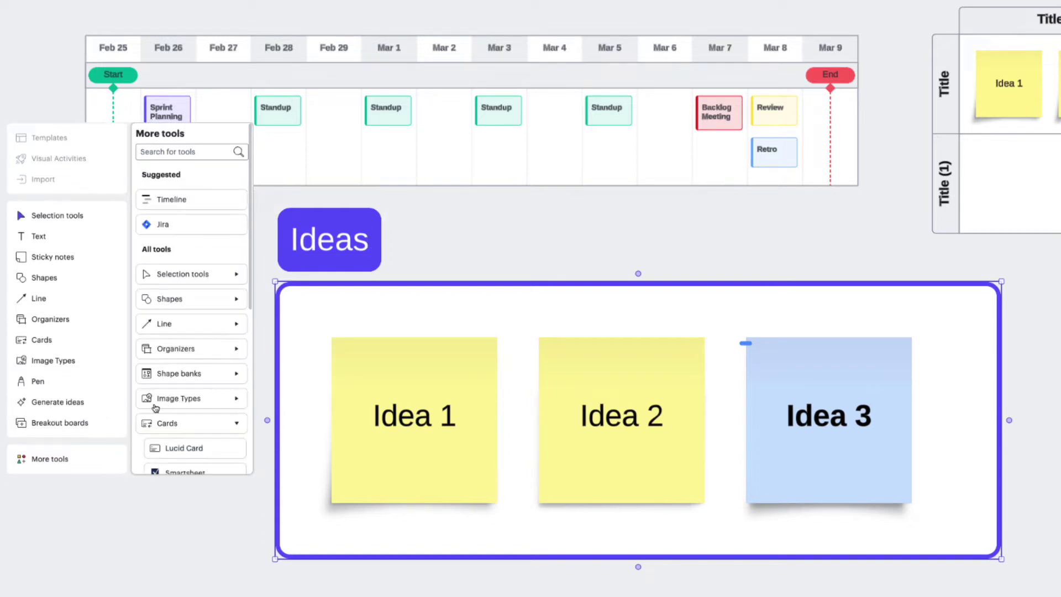
drag(62, 403, 89, 423)
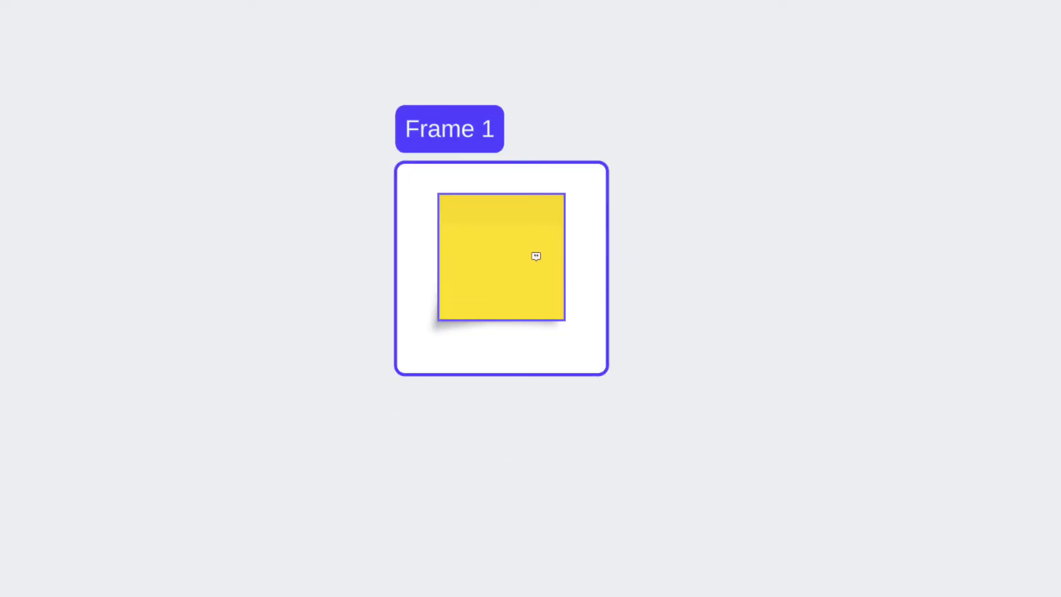
Post the comment 'Comment' on the yellow sticky note in Frame 1.
key(c)
click(535, 256)
text(Comment)
key(Return)
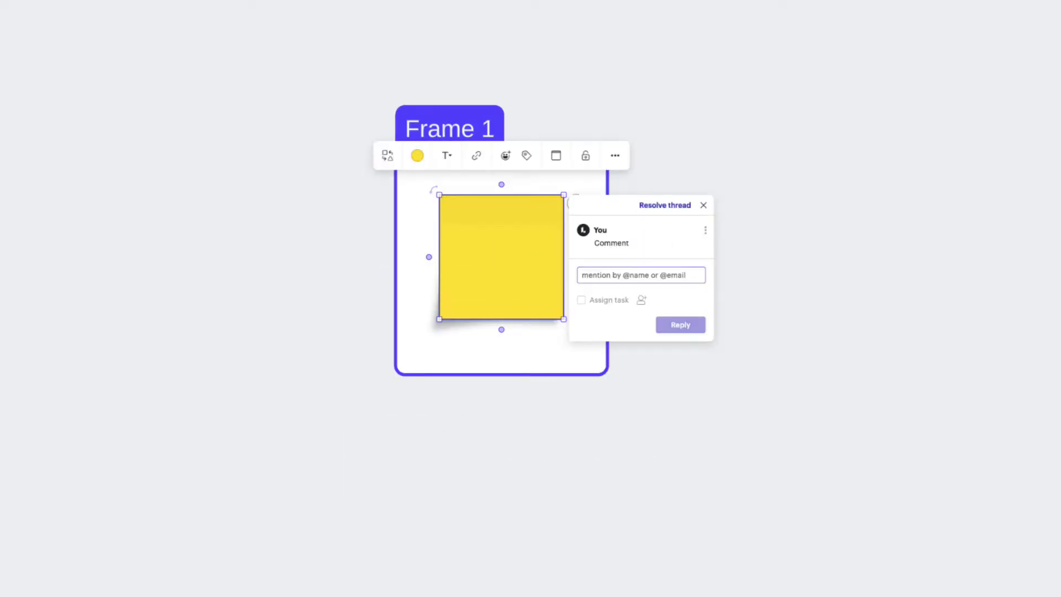
Sketch a fading smiley with the laser pointer, then show the keyboard shortcuts reference.
key(z)
mouse_move(642, 269)
mouse_down()
mouse_move(664, 243)
mouse_move(706, 239)
mouse_up()
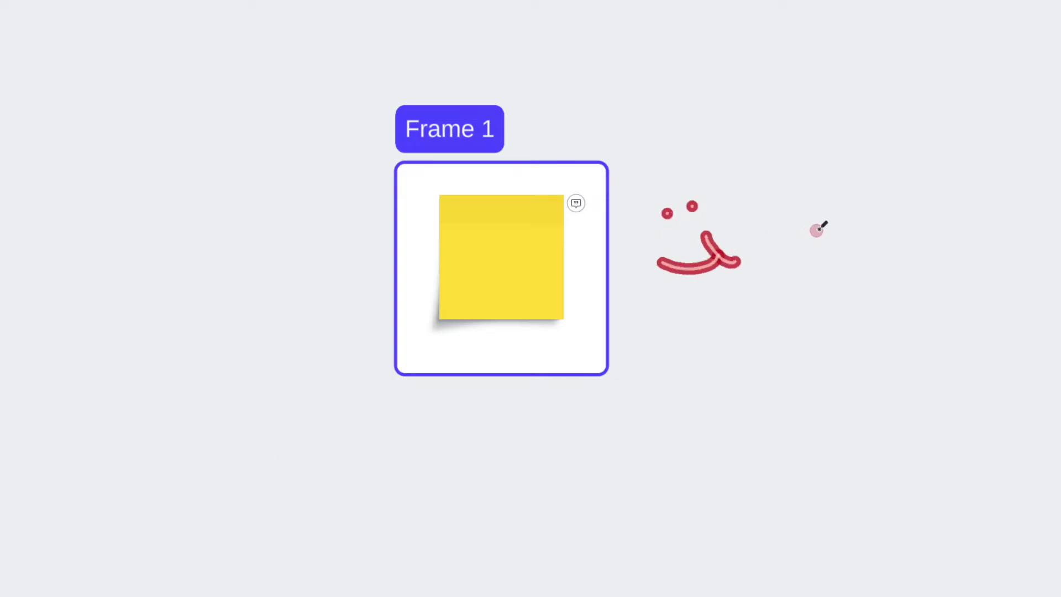
key(ctrl+slash)
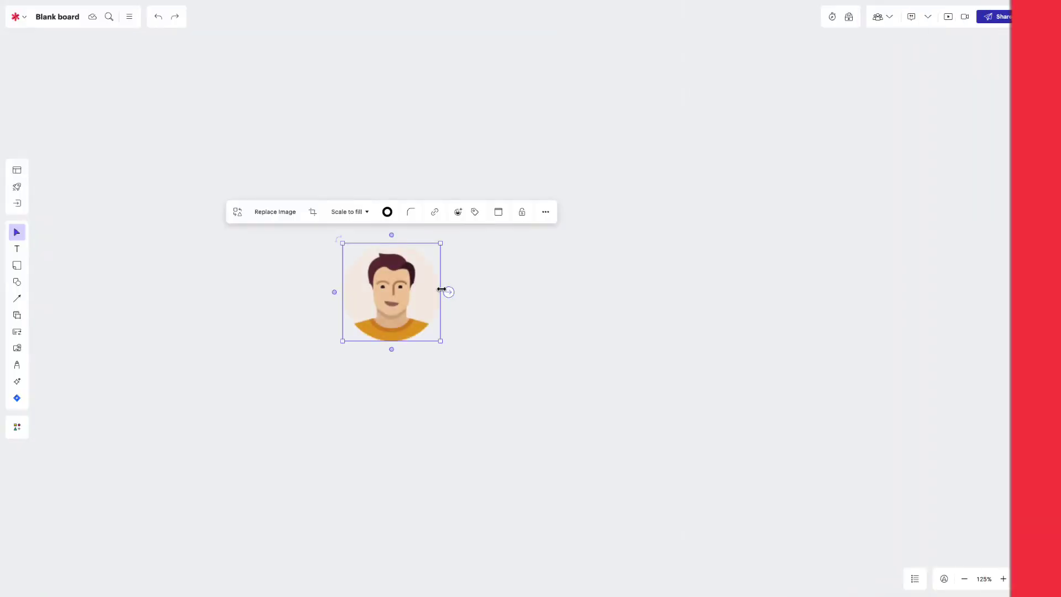
Paste a globe image beside the avatar and draw an arrow from avatar to globe.
click(456, 312)
key(ctrl+v)
click(539, 314)
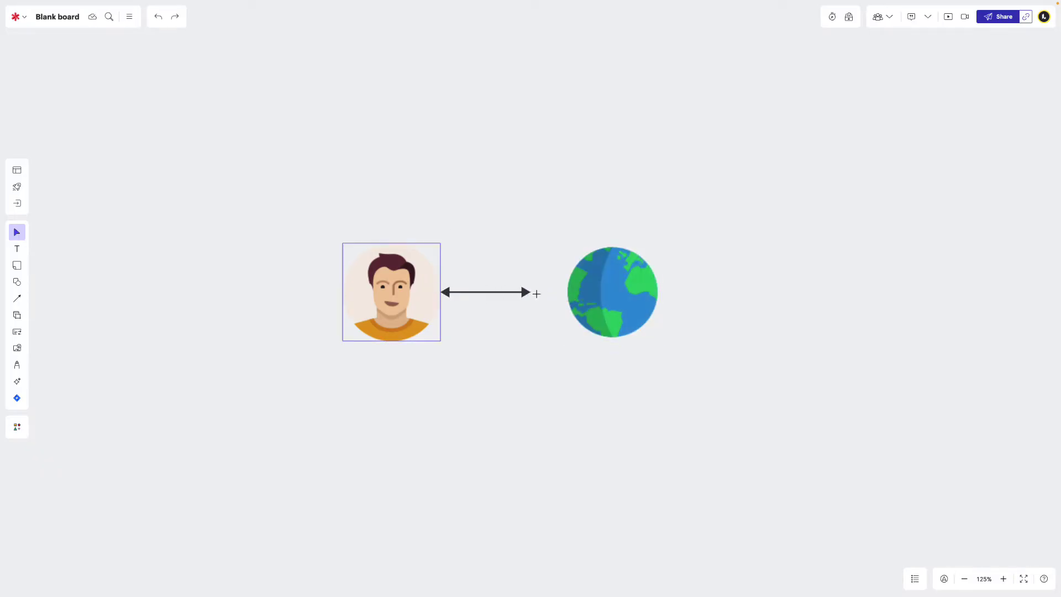
drag(536, 295, 572, 291)
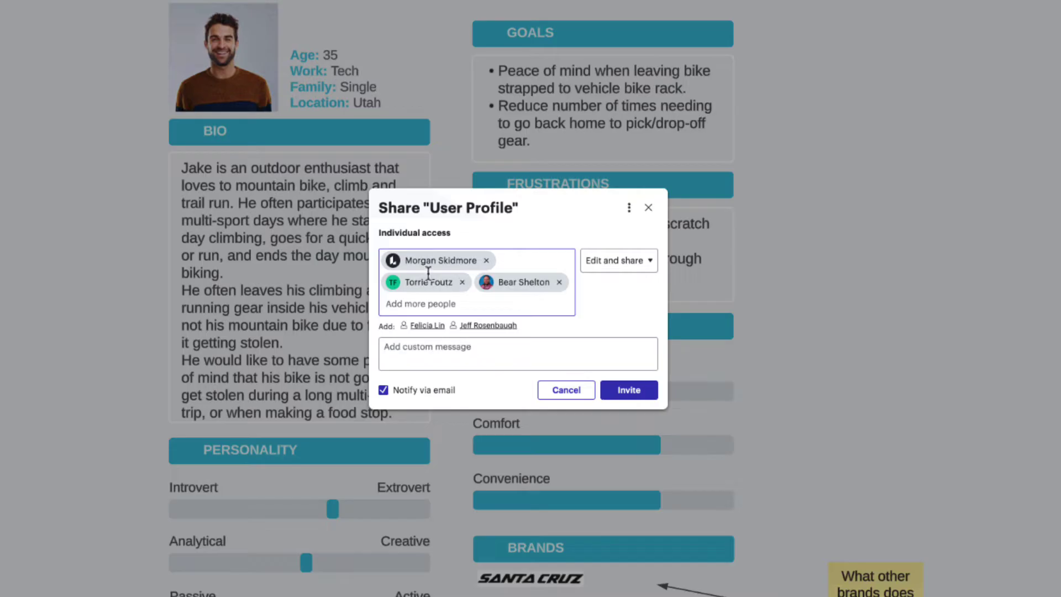
Give the invitees Edit and share access and copy the board's share link.
click(646, 260)
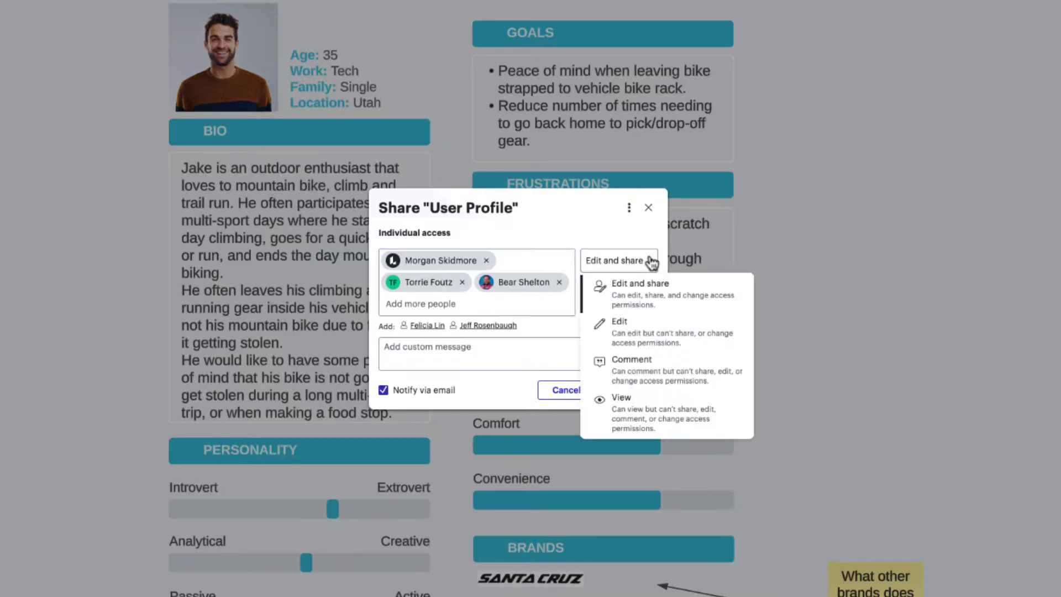
click(654, 298)
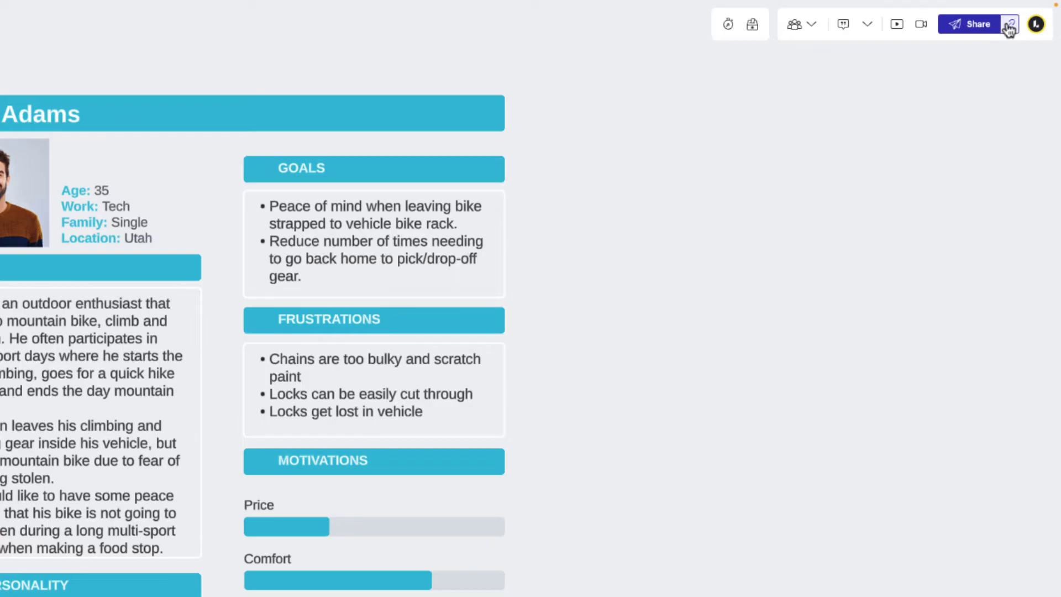
click(1009, 25)
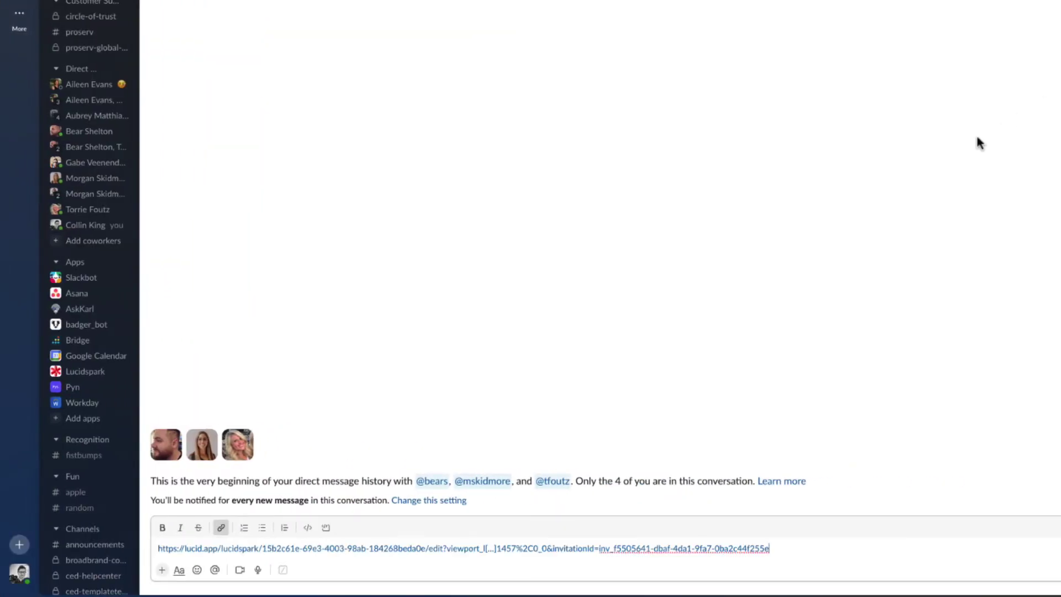
Send the pasted User Profile board link in the Slack group DM.
key(Return)
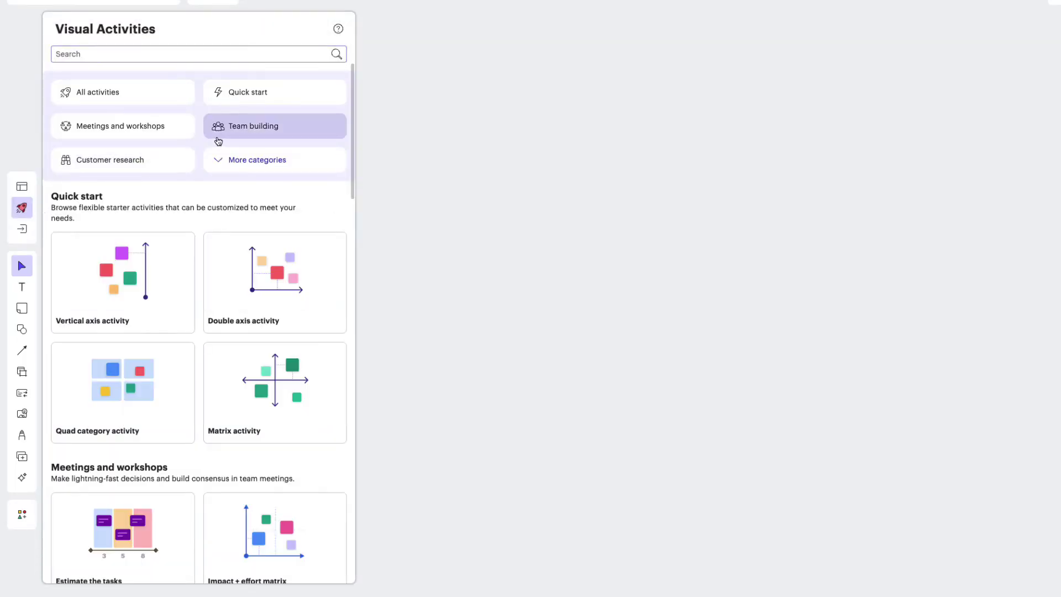
Add the Zombie apocalypse sidekick activity from Team building to the board.
click(235, 126)
click(171, 203)
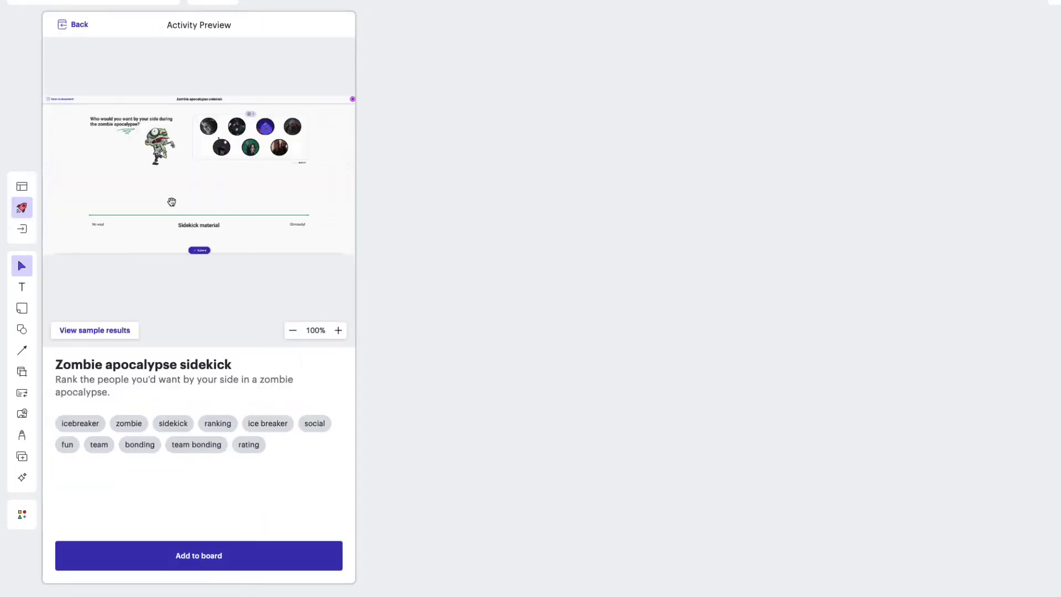
click(197, 555)
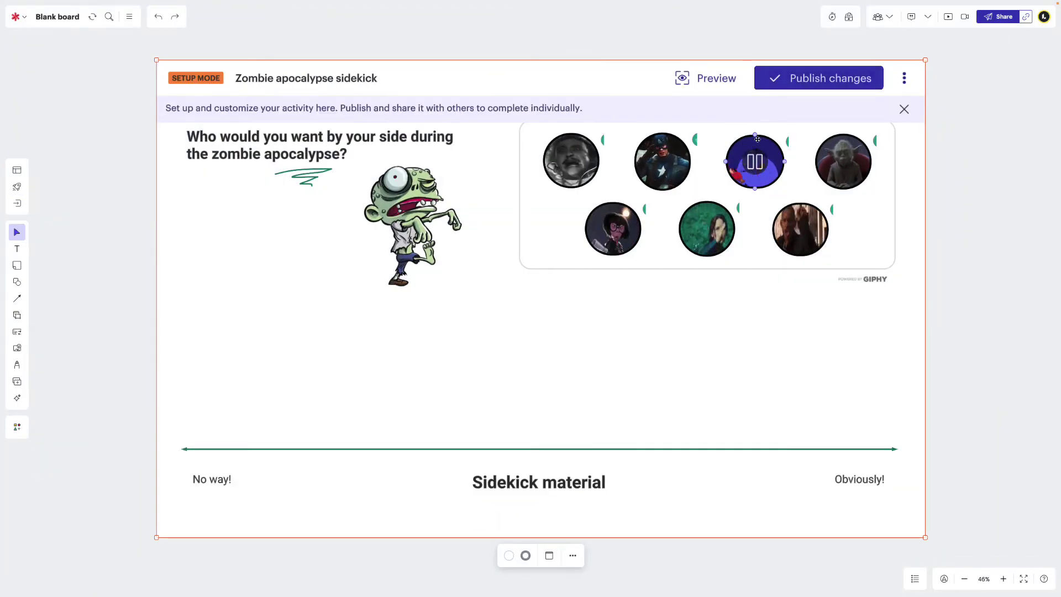
Publish the activity, start it, and rank the first sidekick at the Obviously end.
click(818, 78)
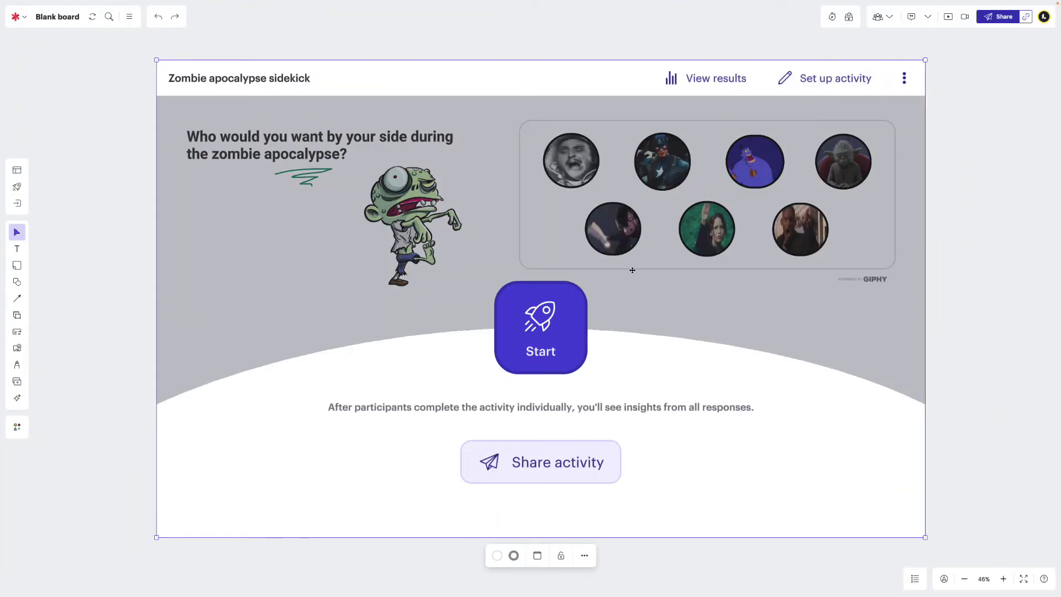
click(567, 335)
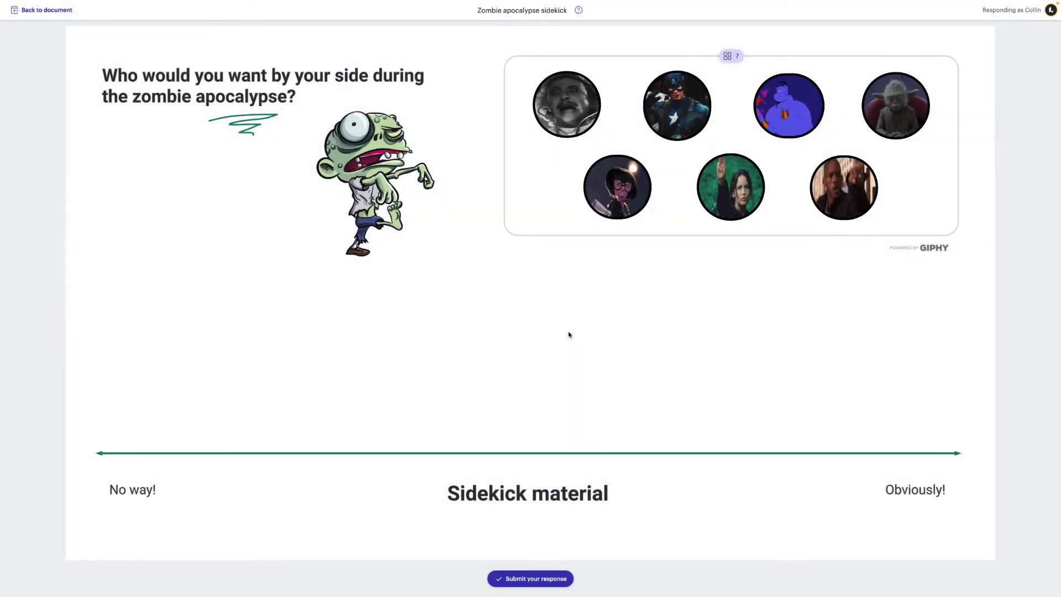
drag(566, 104, 937, 390)
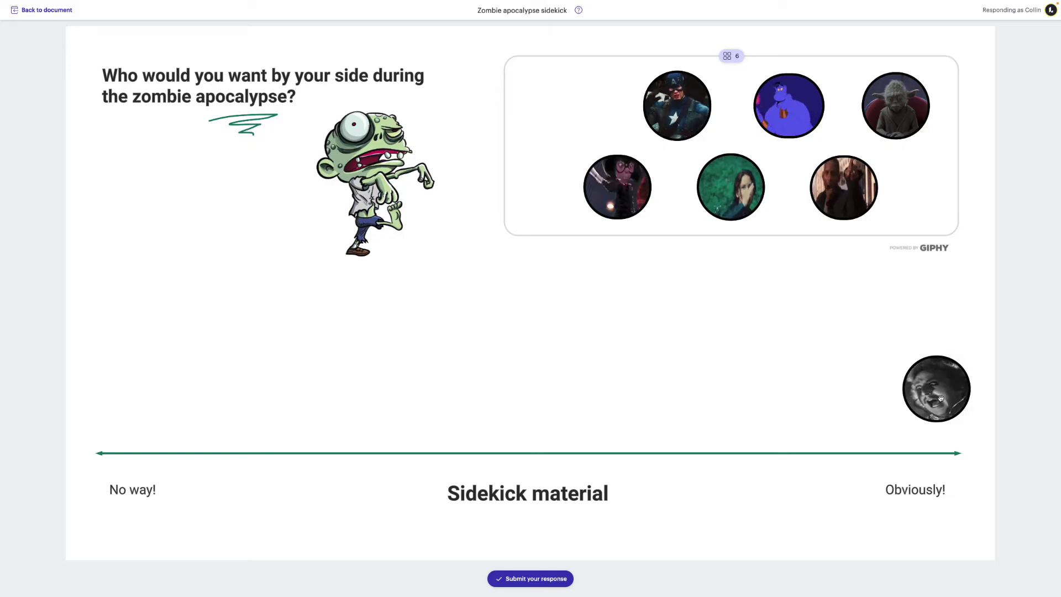
Submit the sidekick response, give the comedy show note a heart, and select the party clip.
click(549, 579)
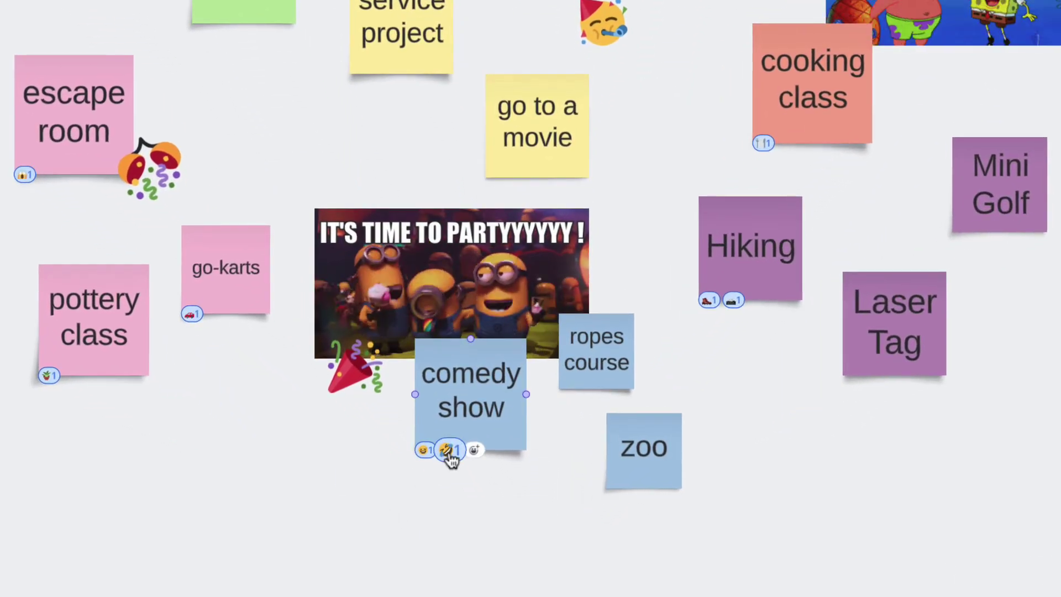
click(474, 449)
click(569, 544)
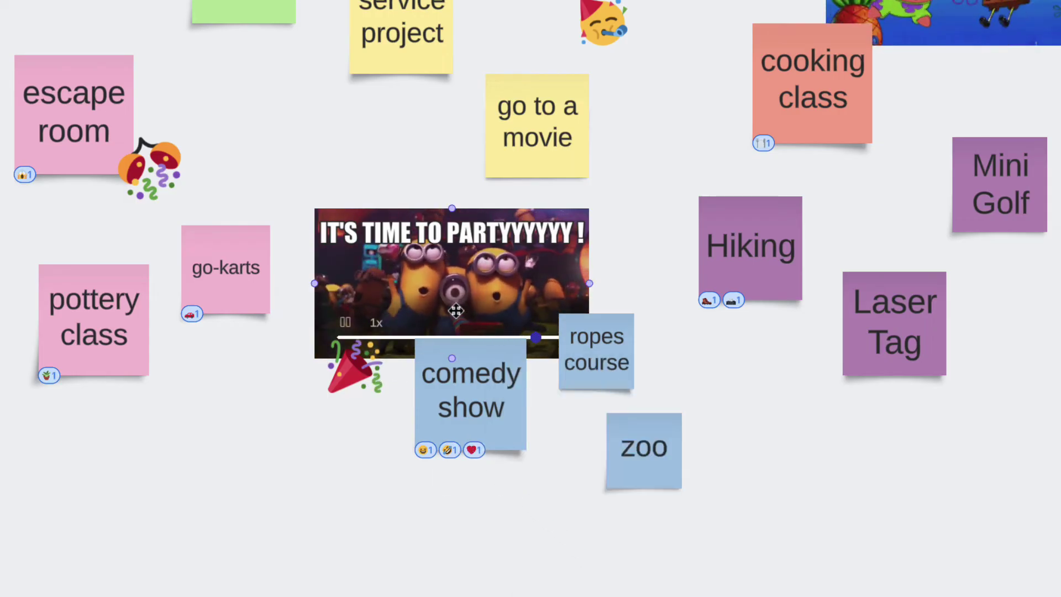
click(461, 310)
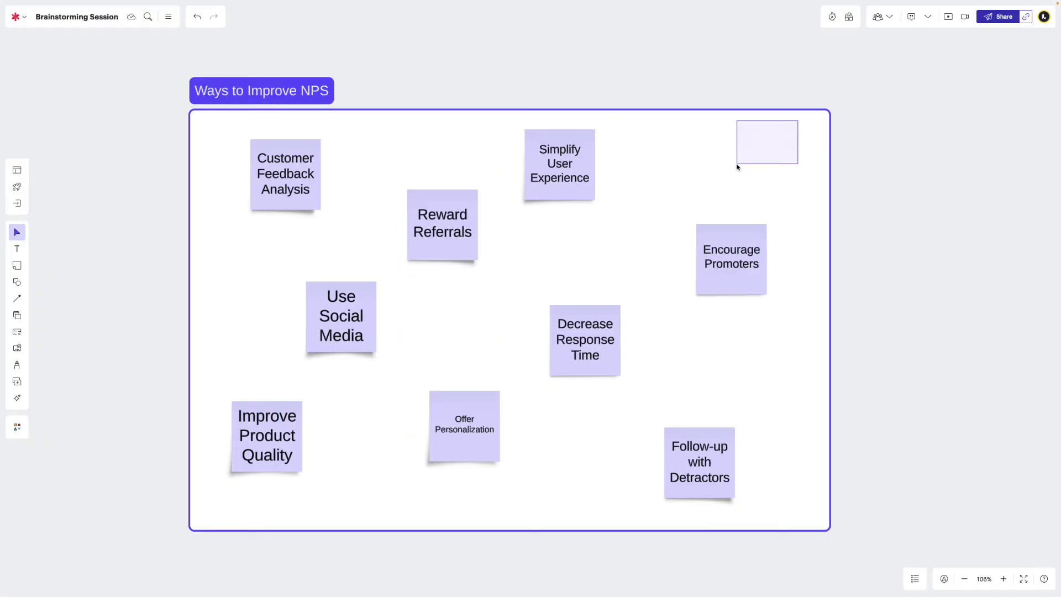
Convert the nine selected NPS sticky notes into Lucid cards.
right_click(259, 134)
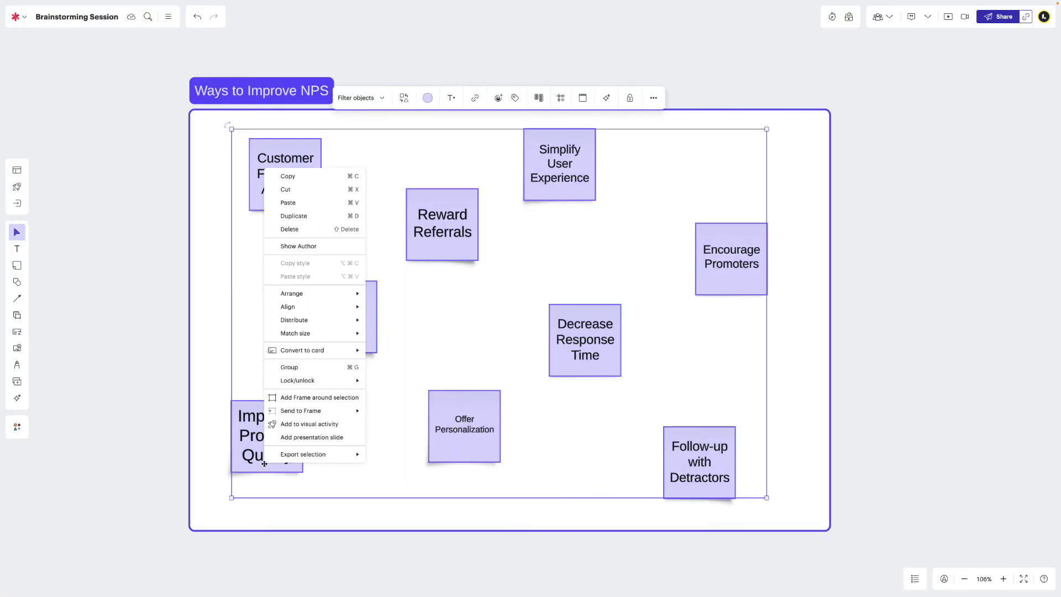
mouse_move(191, 383)
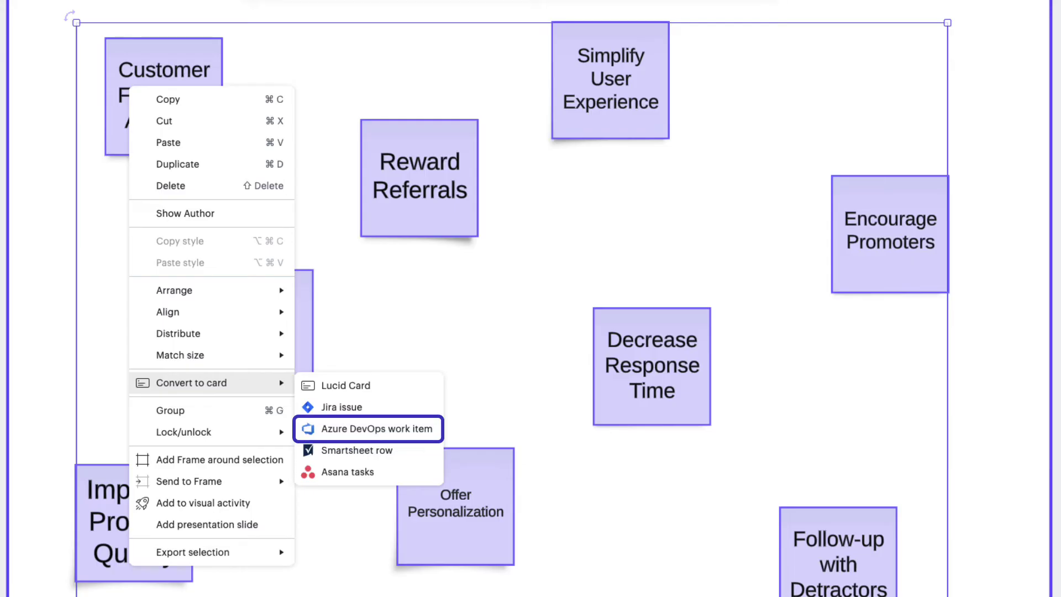
click(389, 386)
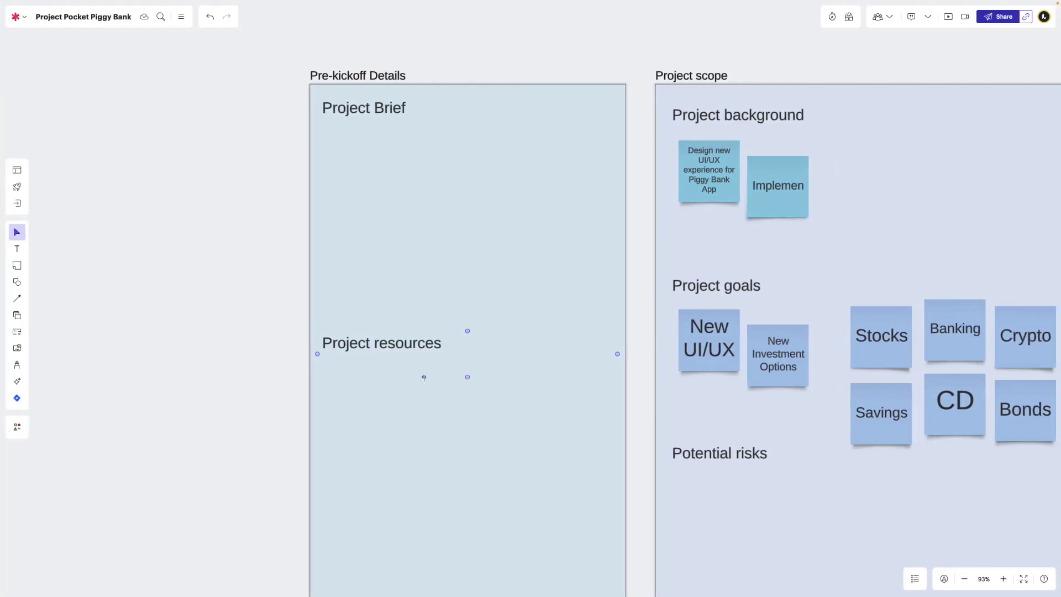
Paste the Lucidchart diagram, Banking ERDs.xlsx and project Google Doc links as embeds.
key(ctrl+v)
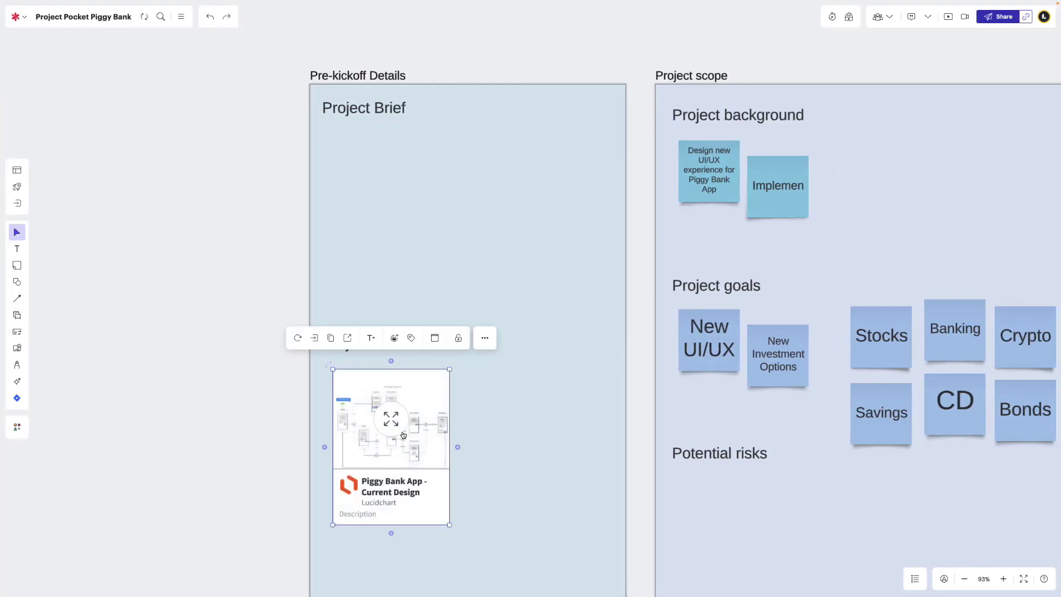
key(ctrl+v)
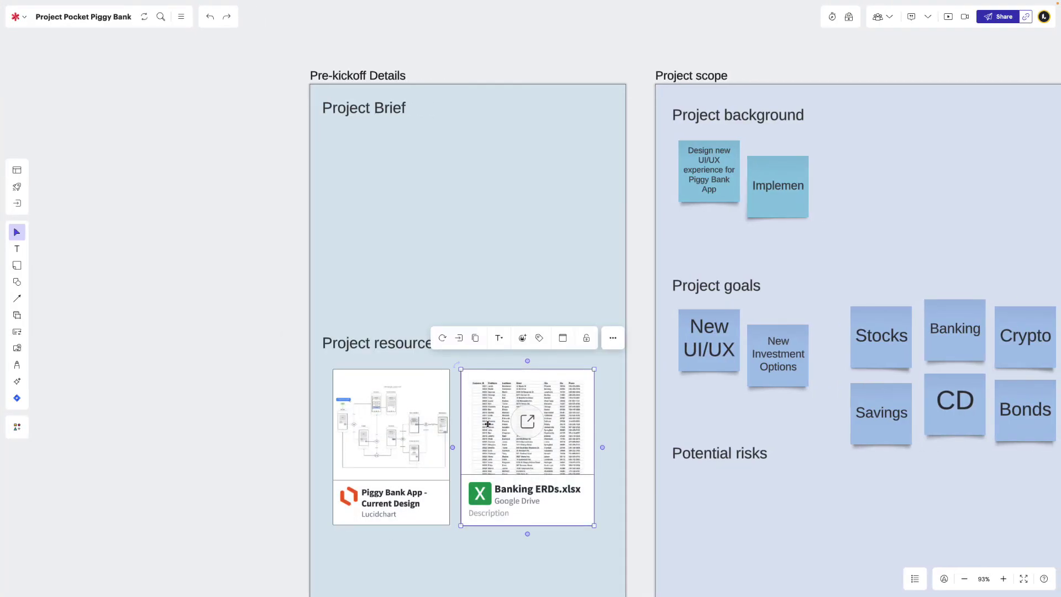
key(ctrl+v)
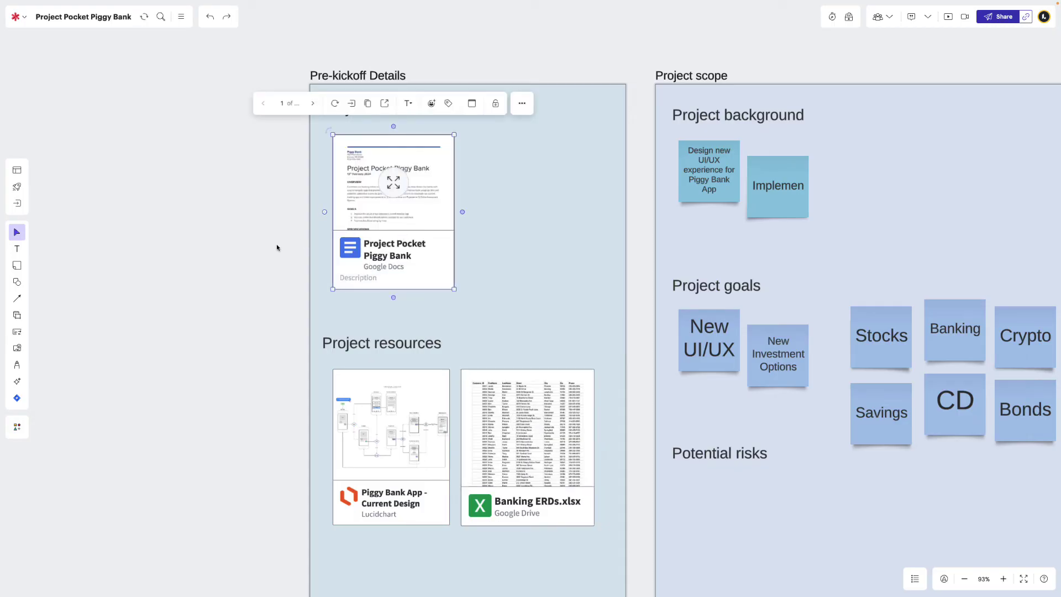
scroll(194, 260, down, 5)
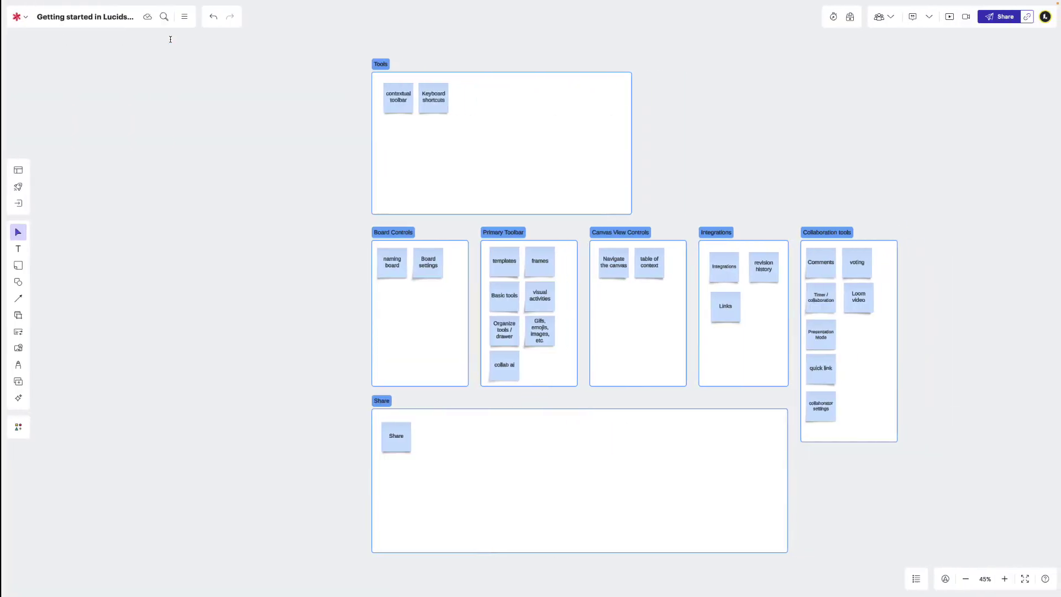
Drag the Tips for Getting Started Google Docs card larger and expand it for reading.
drag(287, 148, 354, 227)
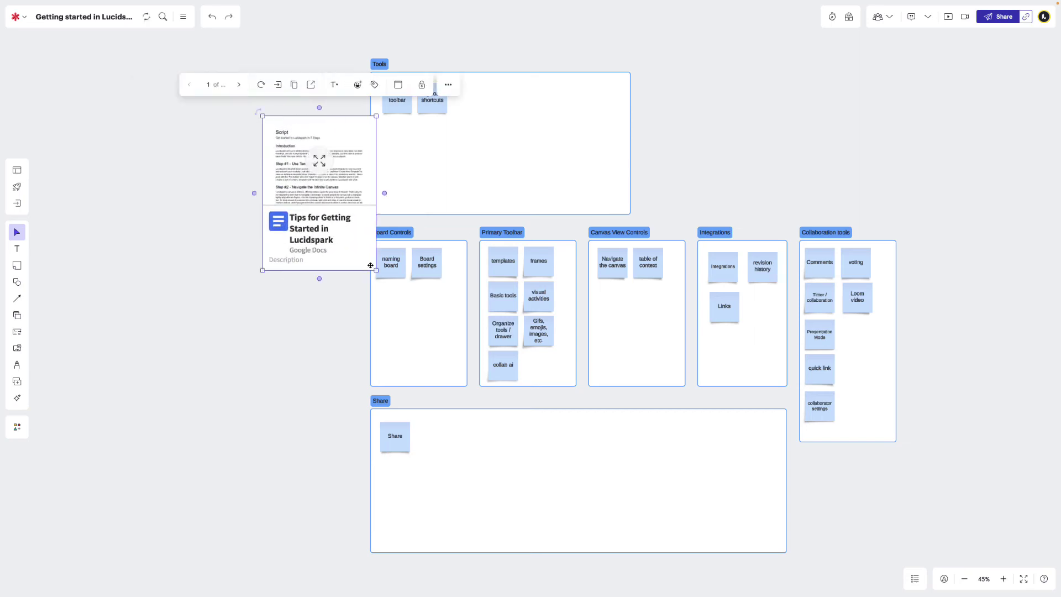
drag(323, 166, 302, 131)
click(302, 130)
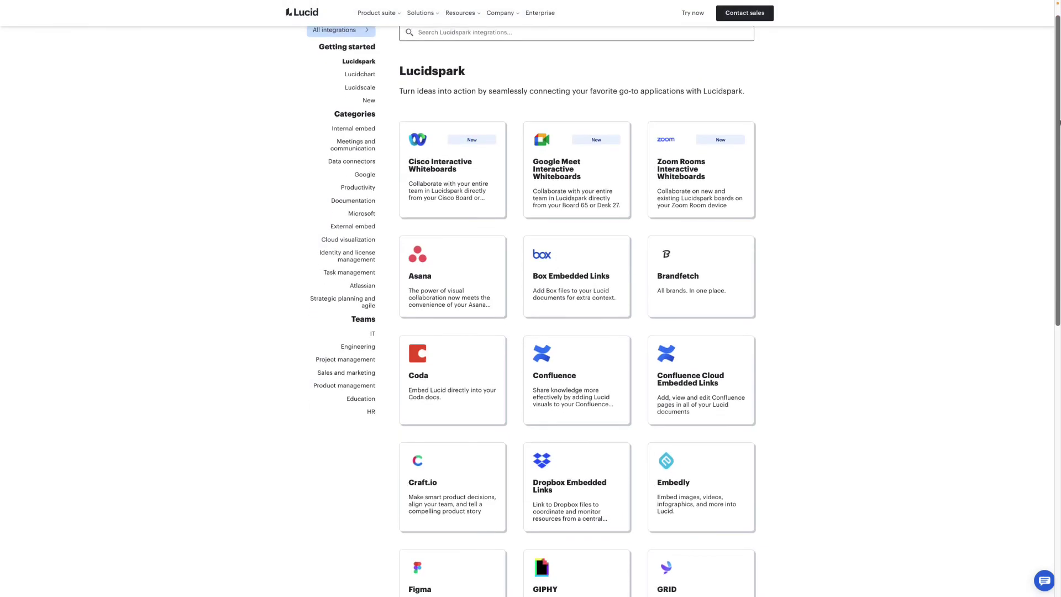
scroll(578, 298, down, 3)
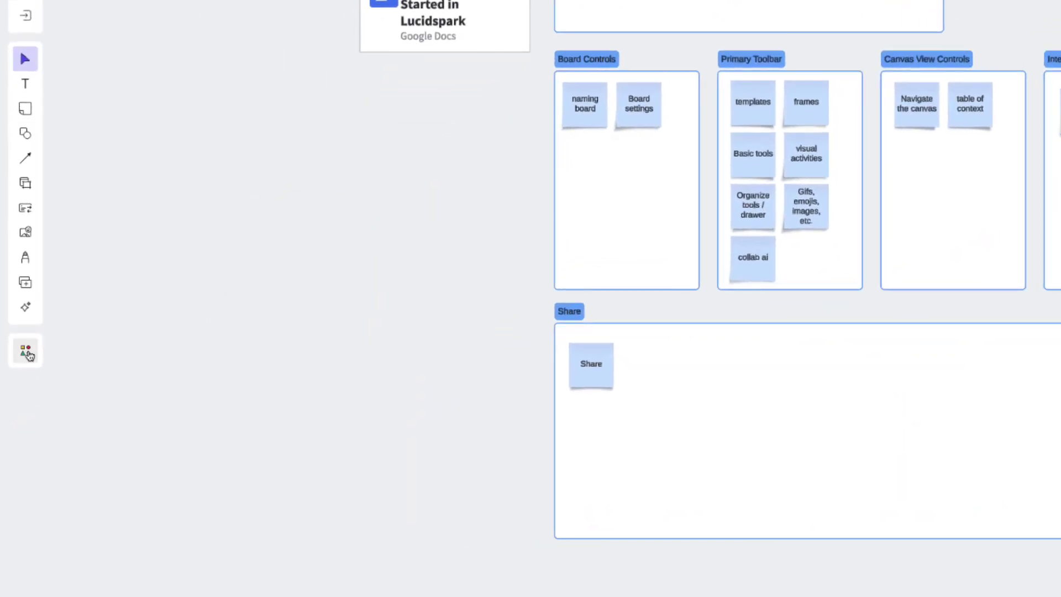
Open the More tools list with timeline, organizers, shapes, cards and notes.
click(28, 353)
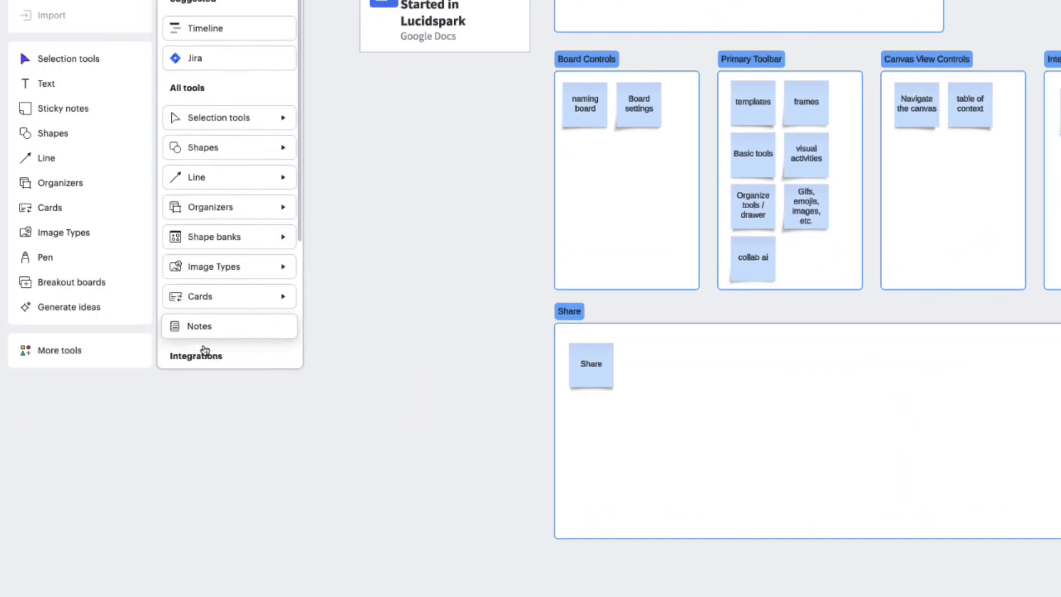